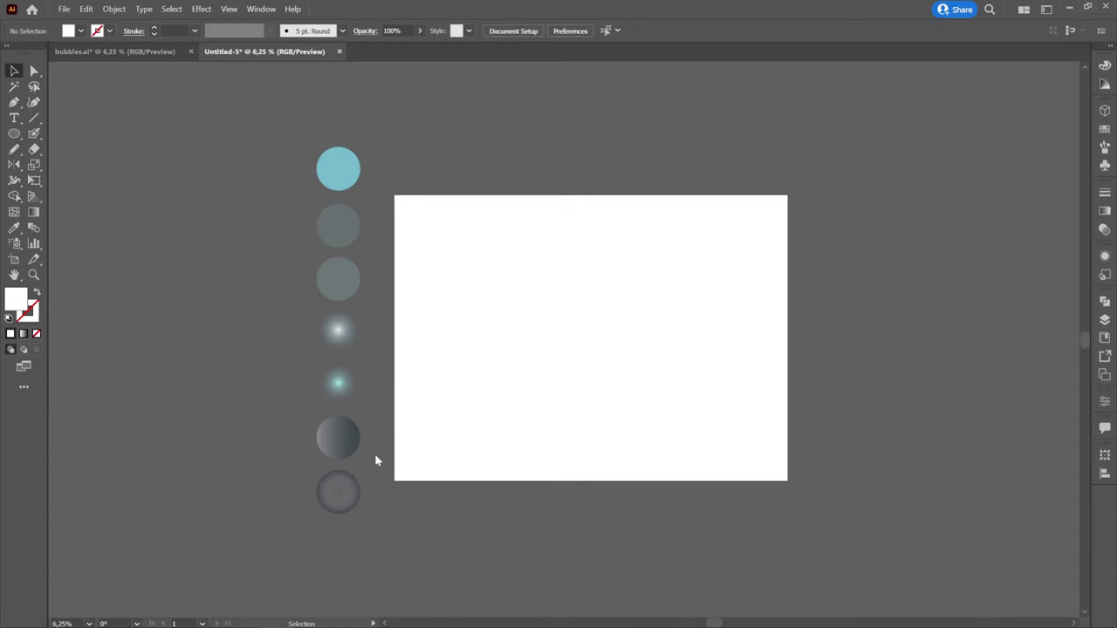
Inspect the fill colours of the top three light-blue sample circles without changing them
left_click_drag(550, 232, 529, 219)
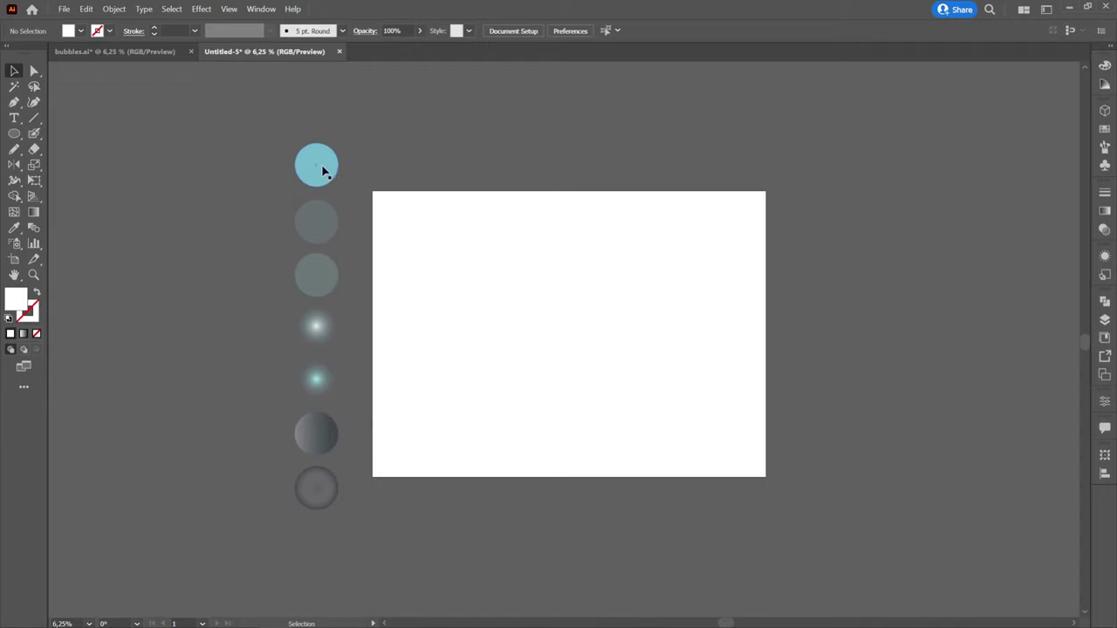
left_click(324, 169)
double_click(22, 298)
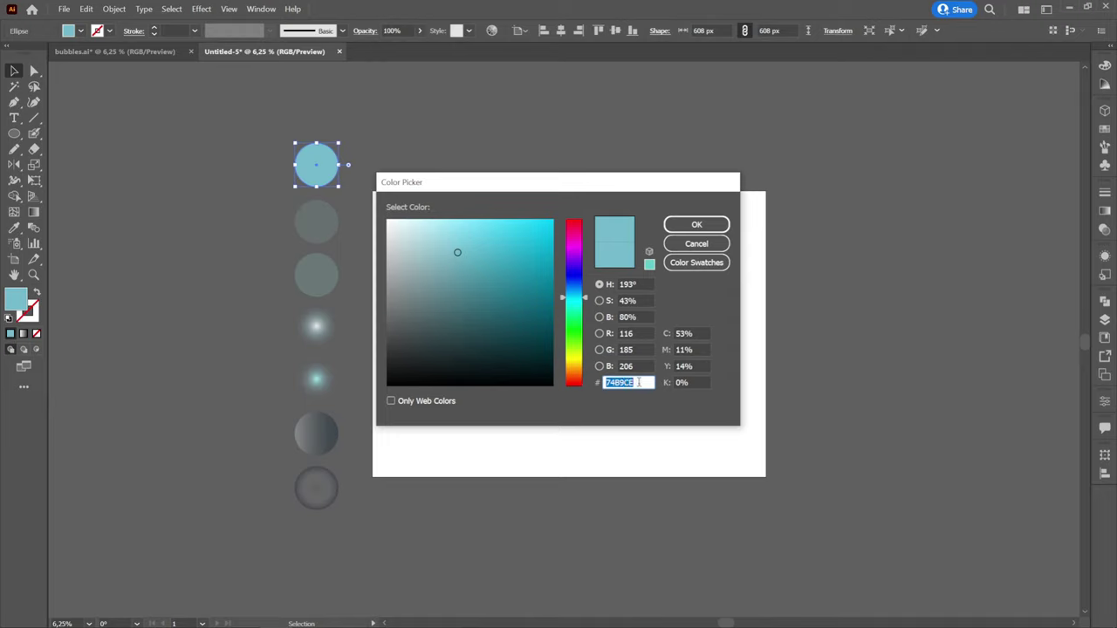
left_click(696, 224)
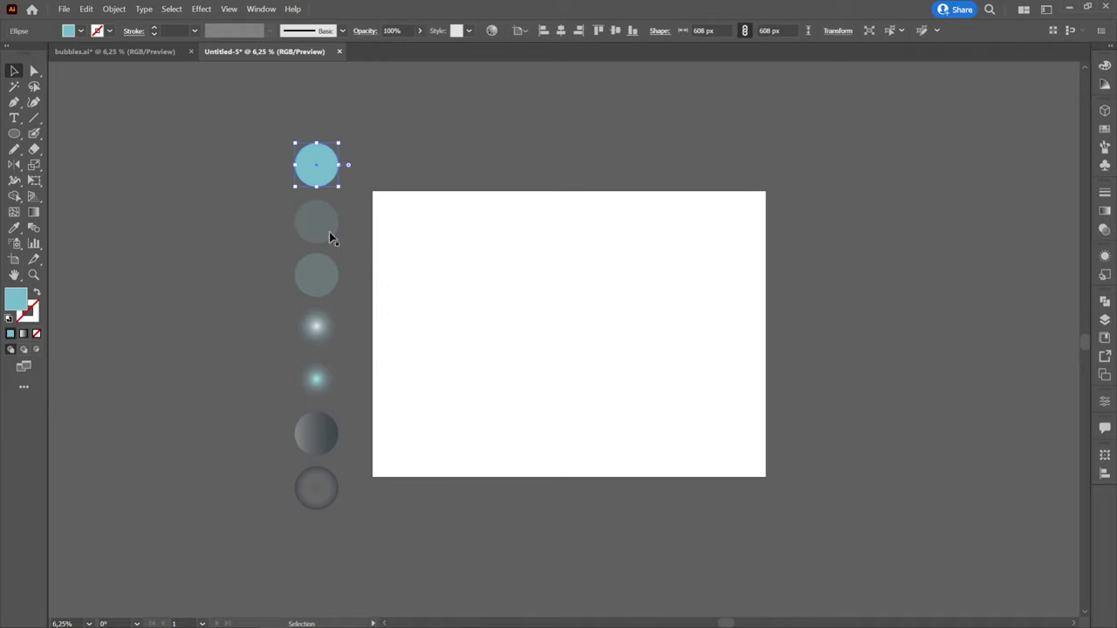
left_click(314, 238)
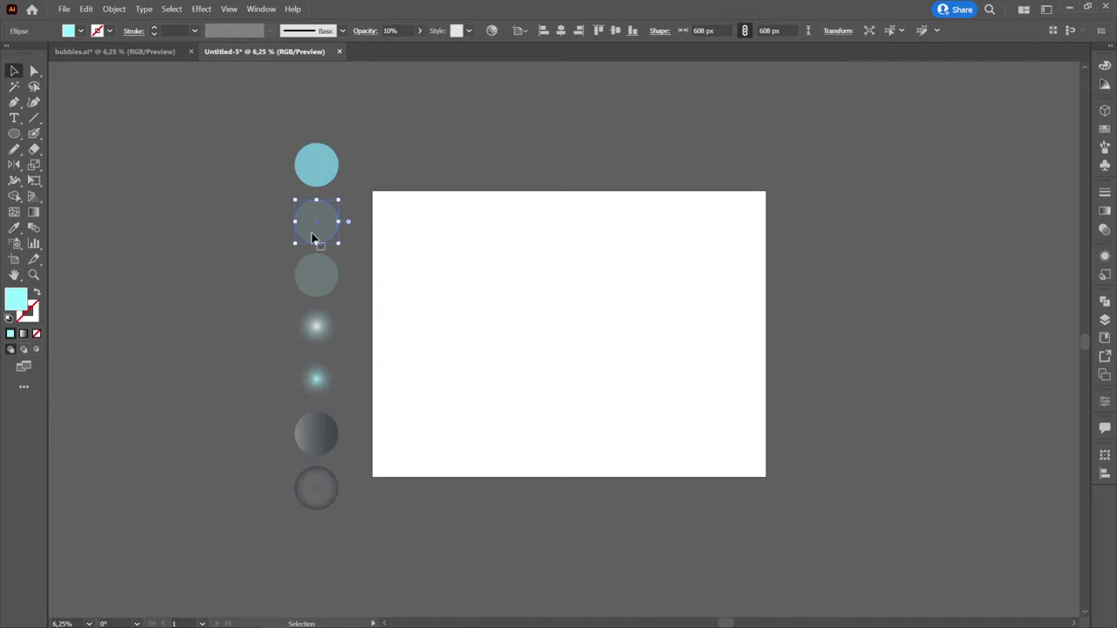
double_click(15, 299)
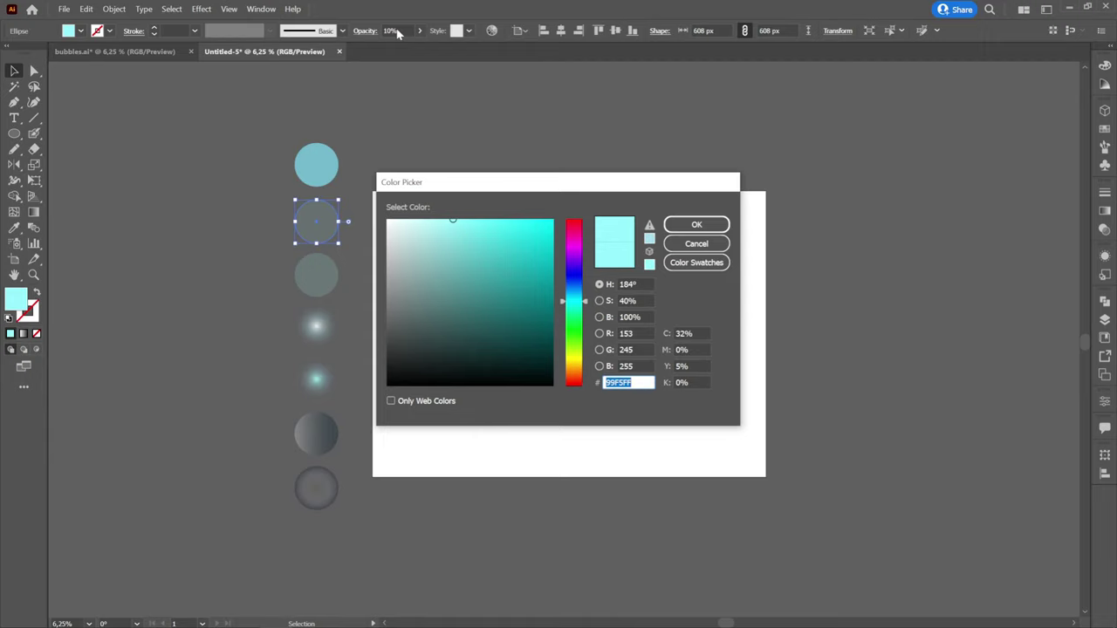
left_click(695, 224)
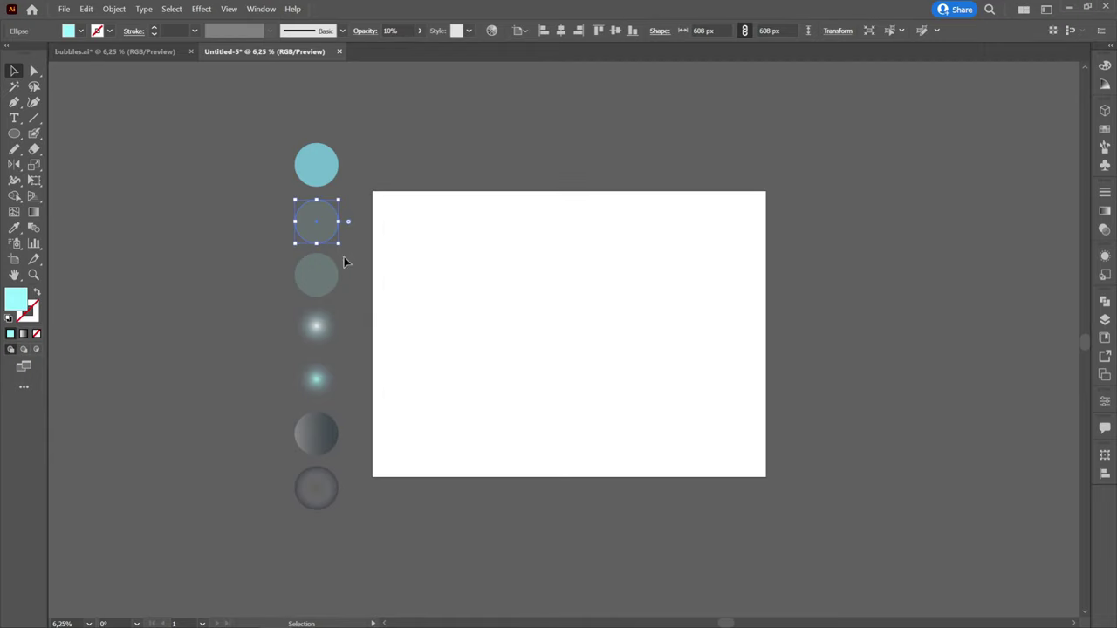
left_click(329, 281)
double_click(20, 301)
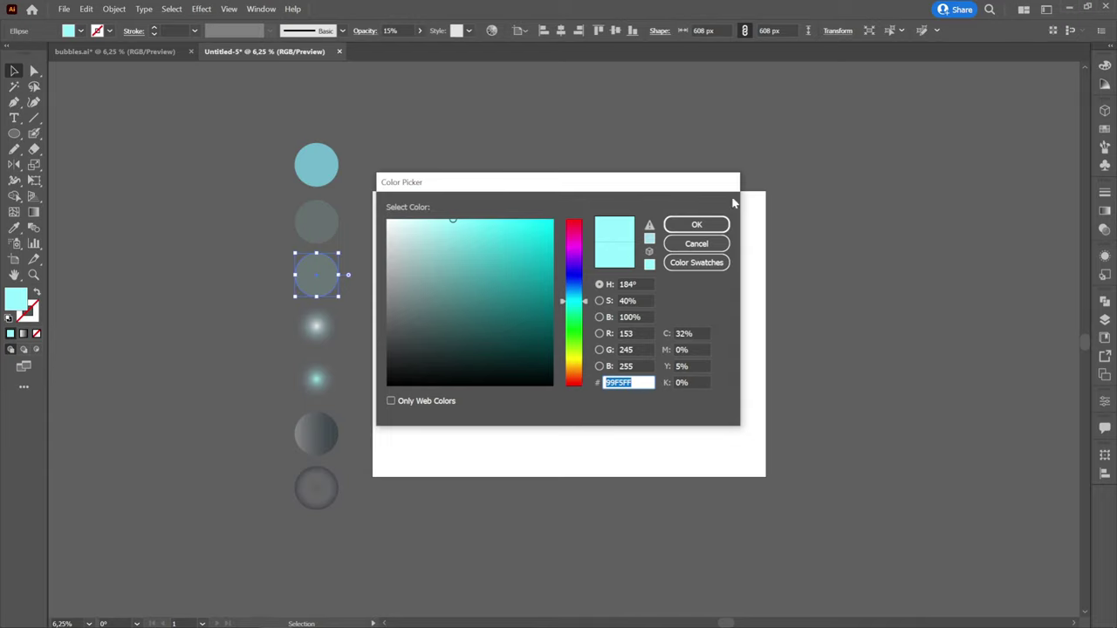
left_click(717, 224)
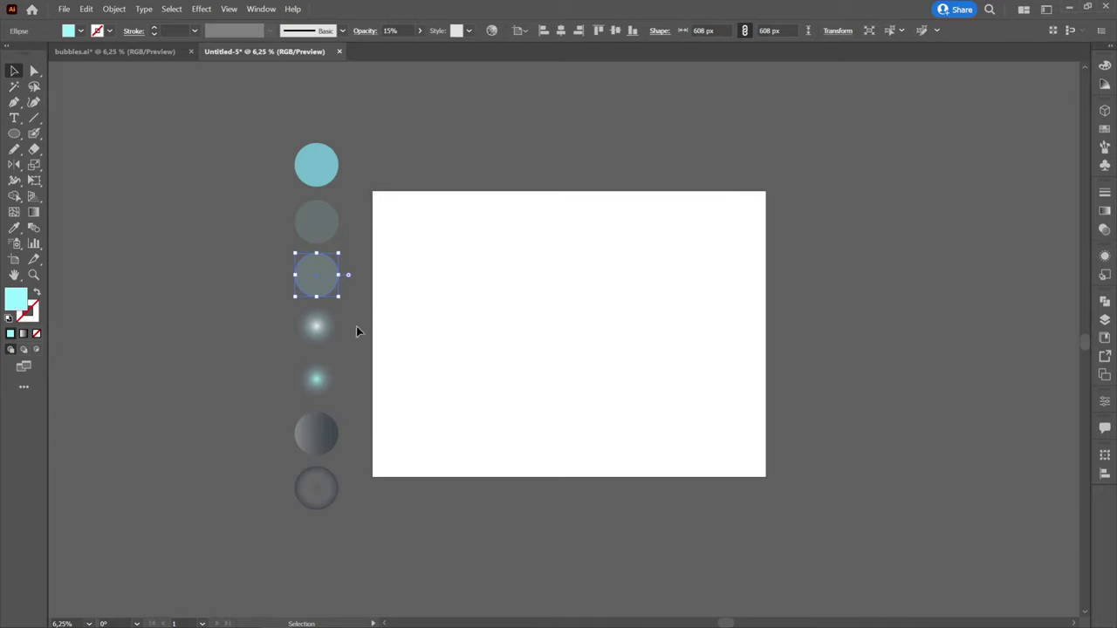
Examine the white glow circle's radial gradient stops, entering 30 for the inner stop's opacity
left_click(316, 345)
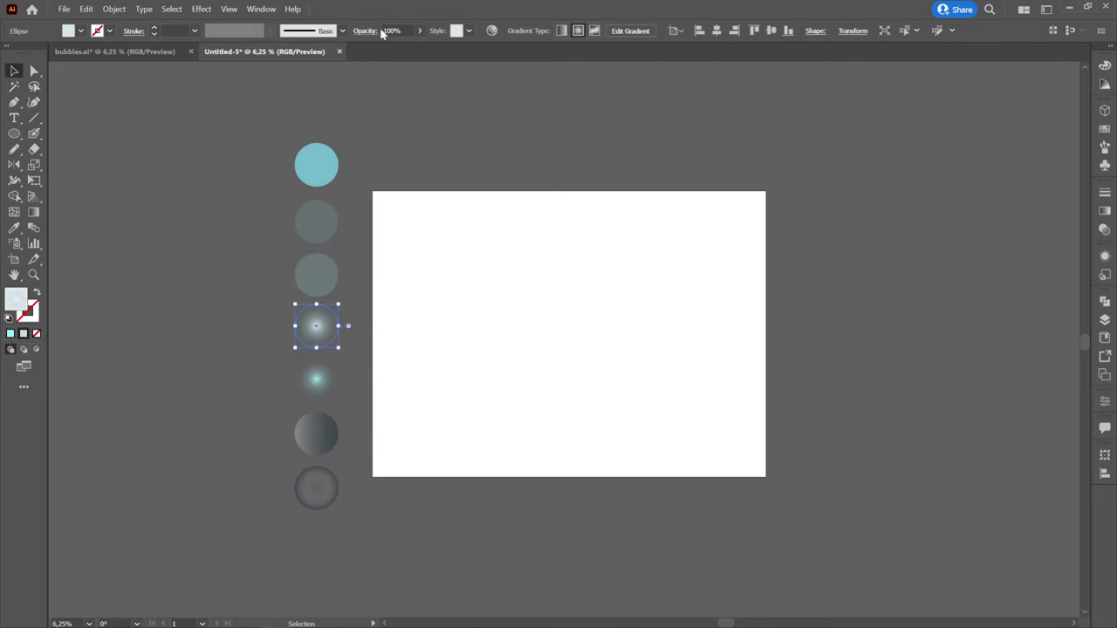
left_click(1105, 212)
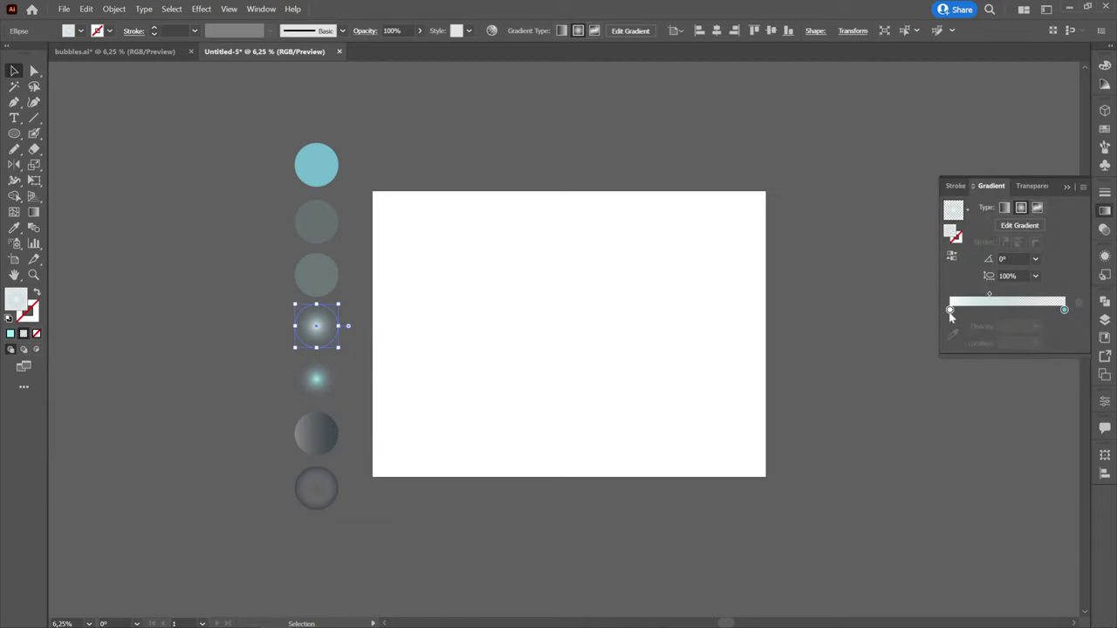
left_click(951, 310)
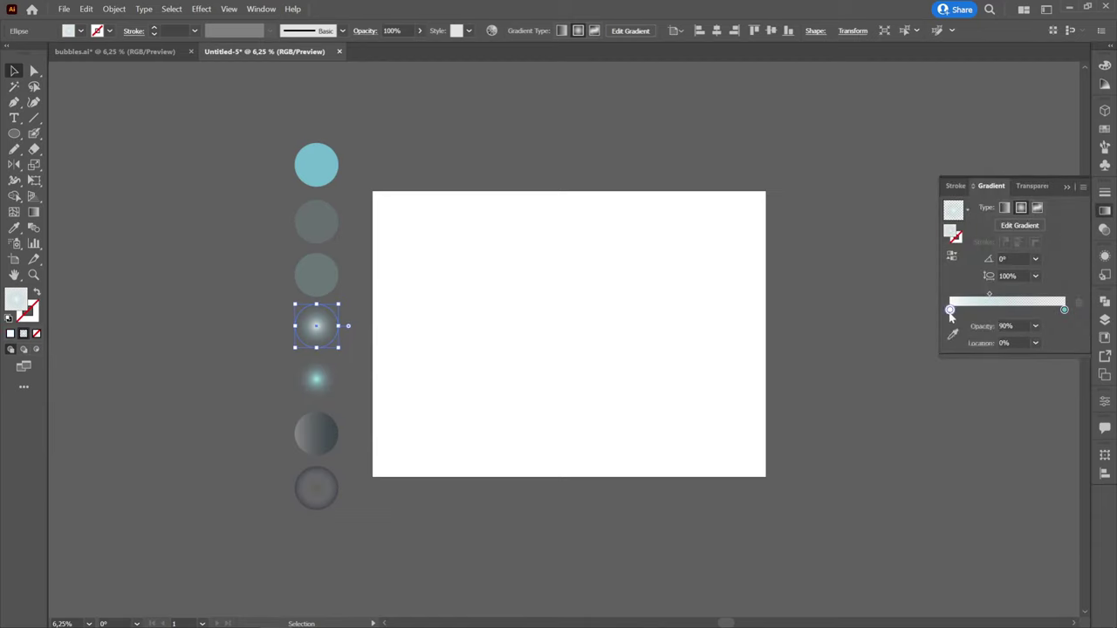
double_click(1005, 326)
type("30")
double_click(1064, 310)
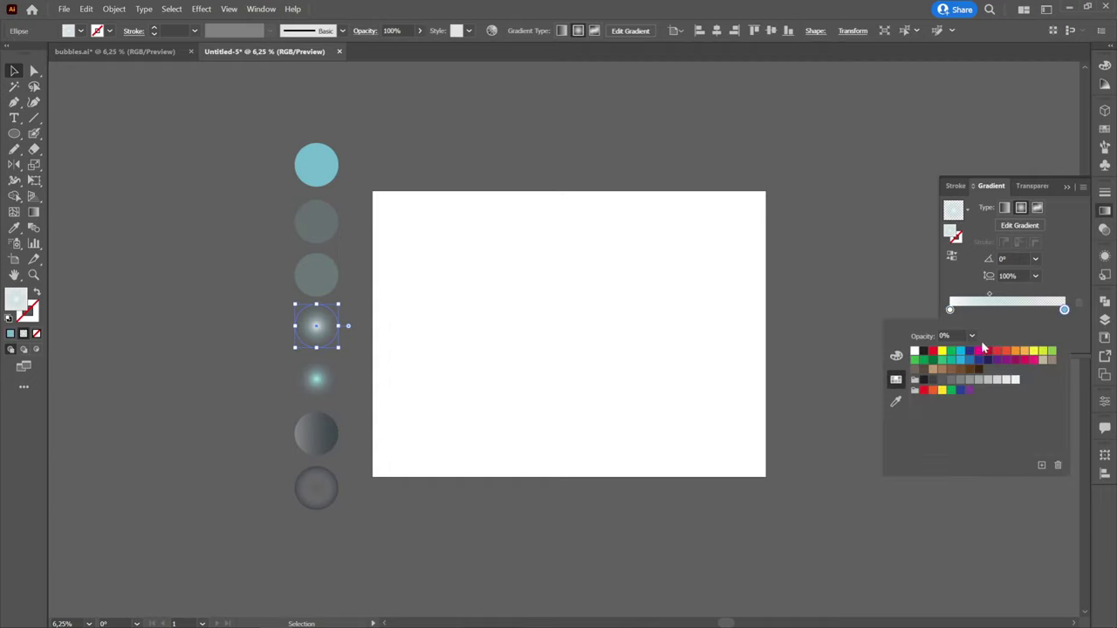
left_click(899, 357)
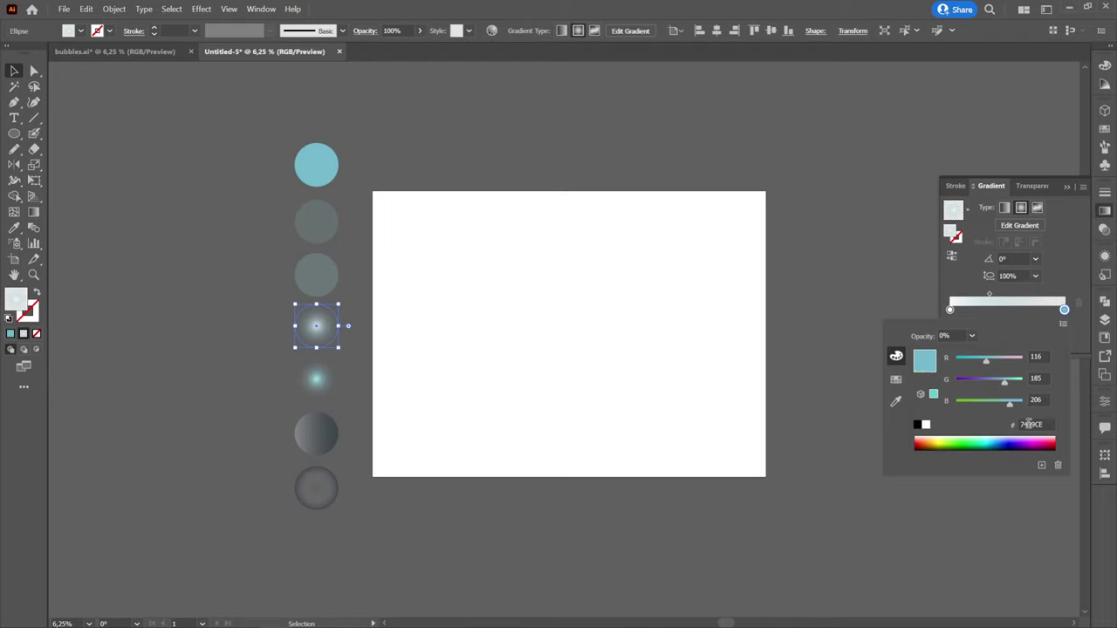
left_click(1050, 316)
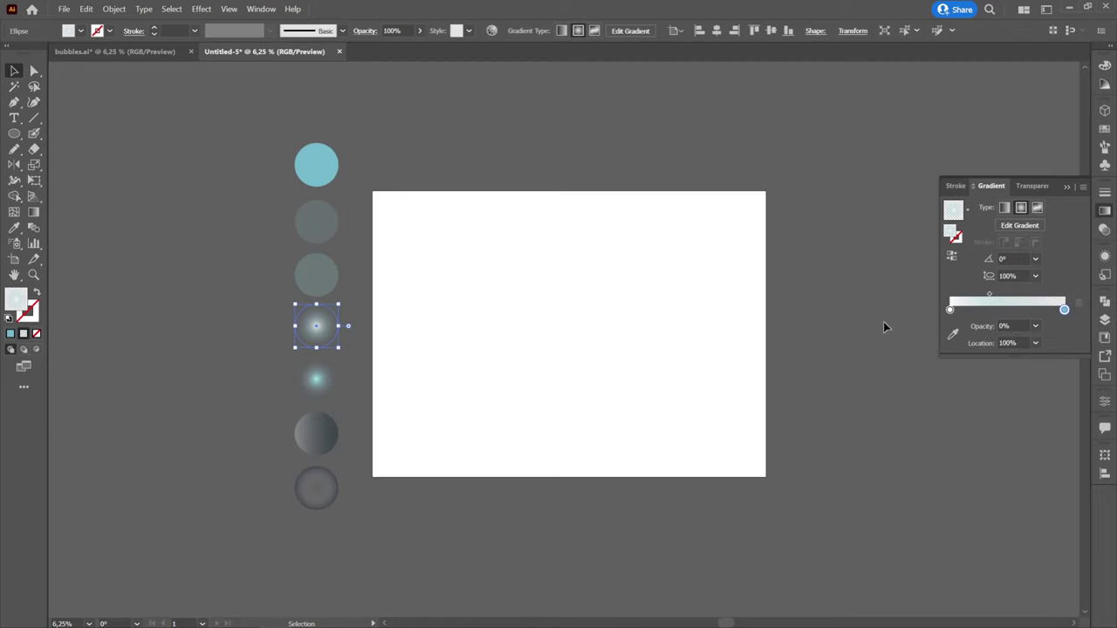
Check the teal glow circle's gradient: AAFDFF at 90% opacity fading to 85BDD3 at 0%
left_click(322, 377)
left_click(949, 309)
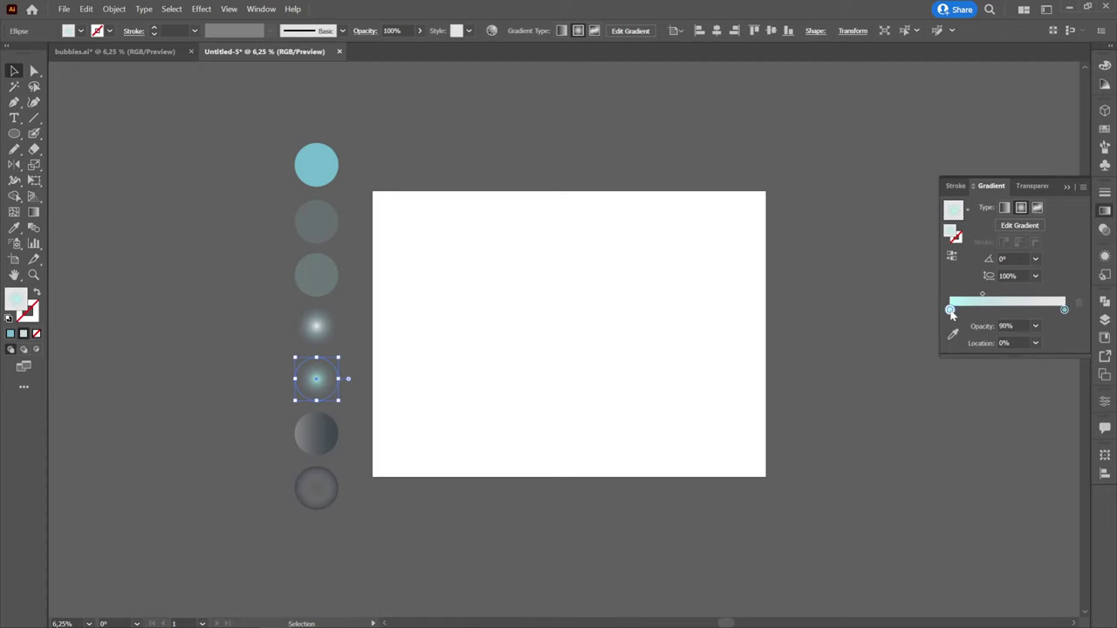
double_click(949, 309)
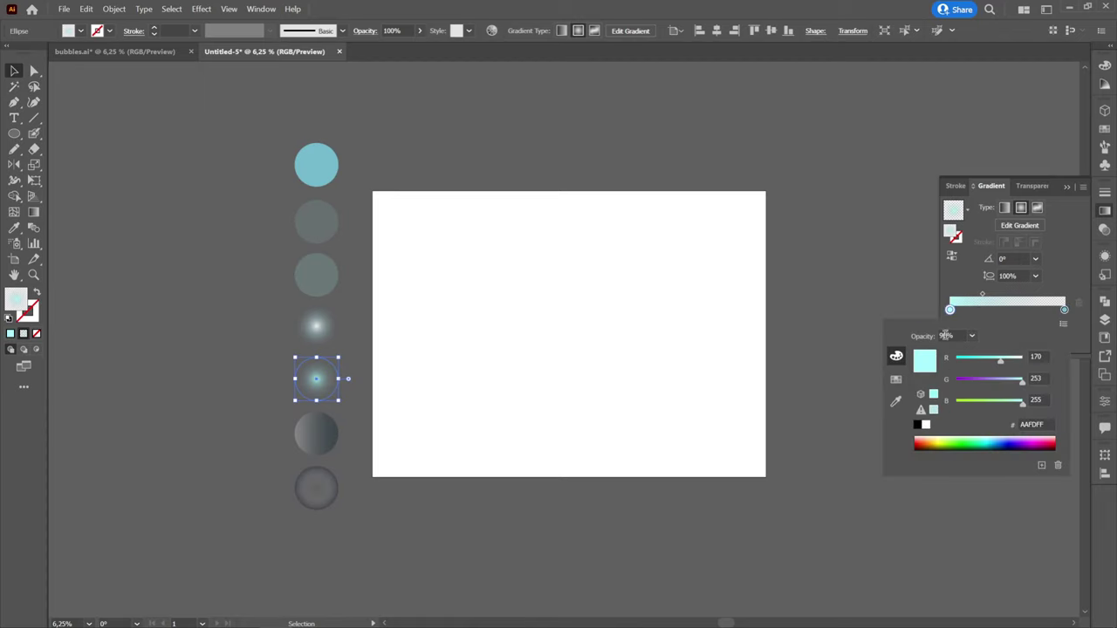
left_click(1064, 309)
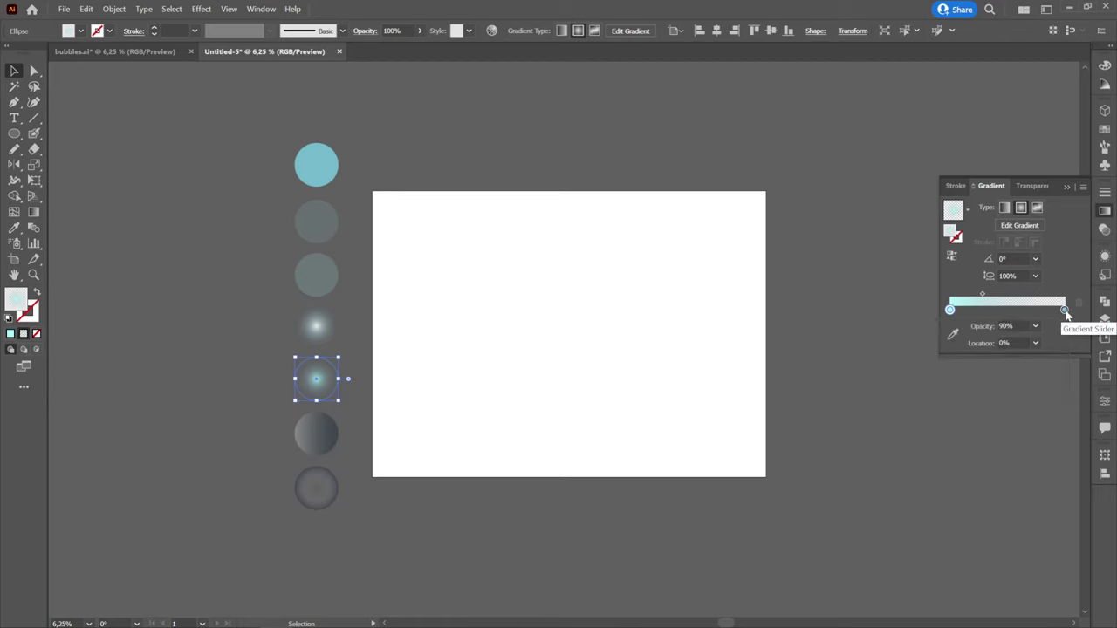
double_click(1063, 310)
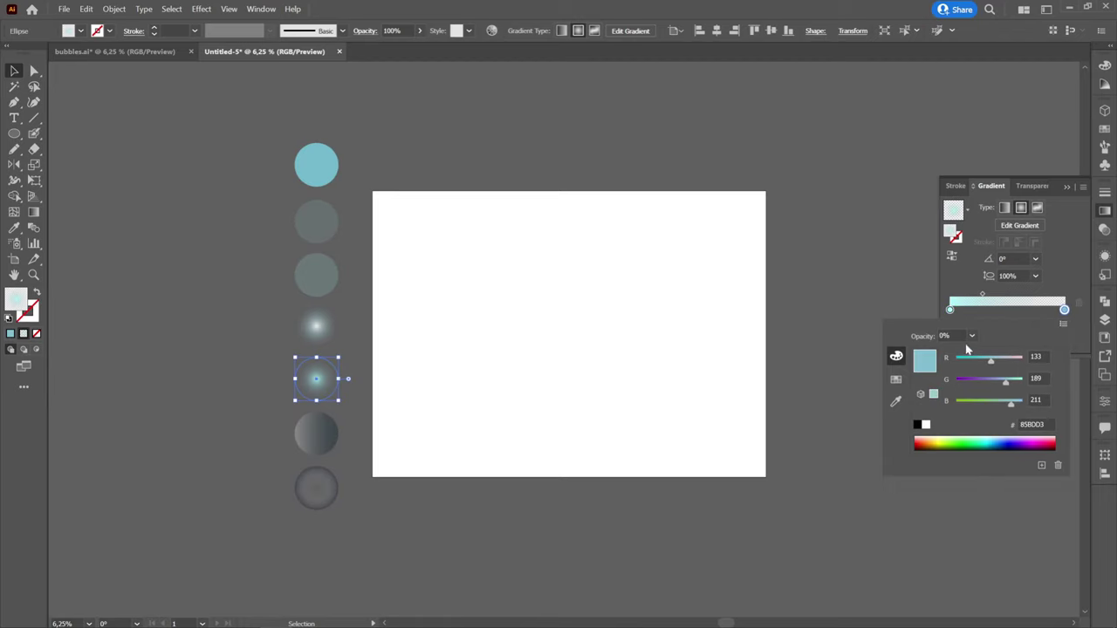
left_click(992, 318)
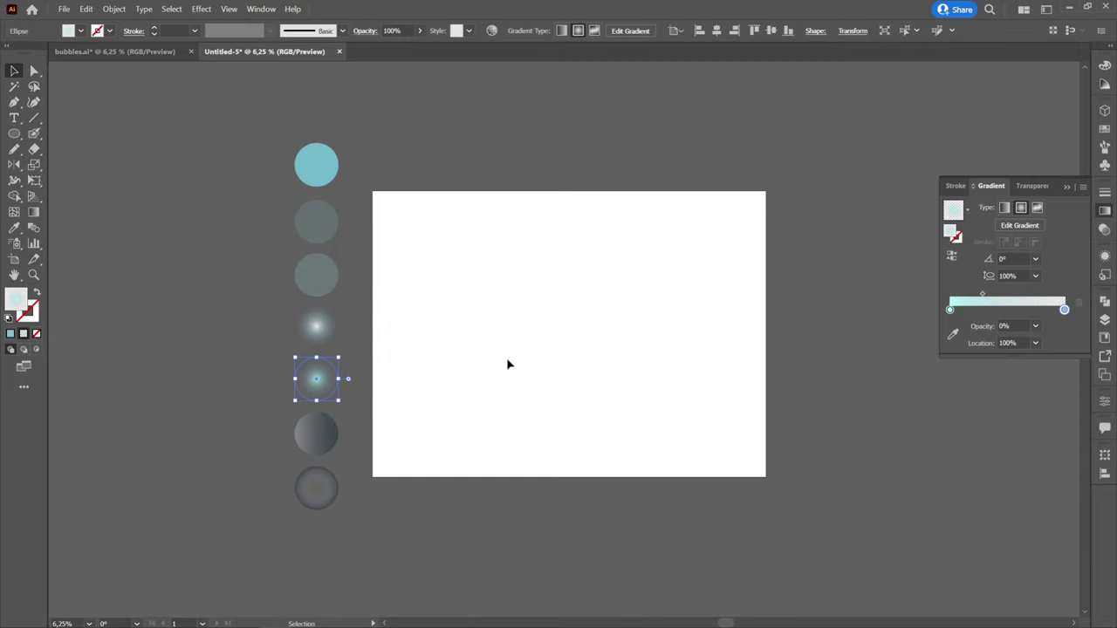
left_click(464, 360)
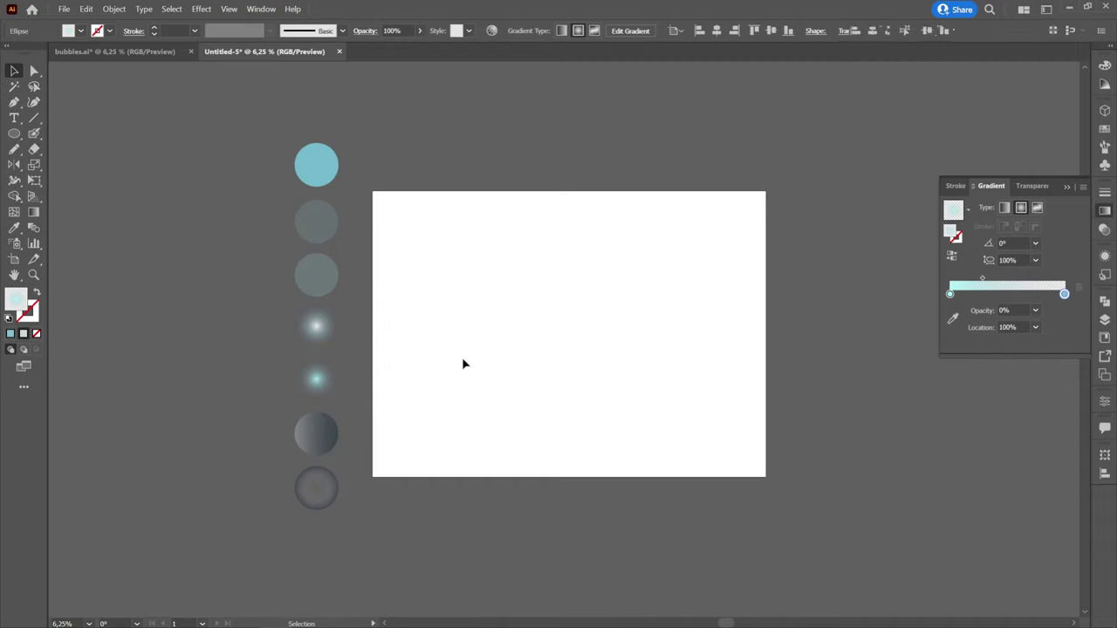
left_click(326, 433)
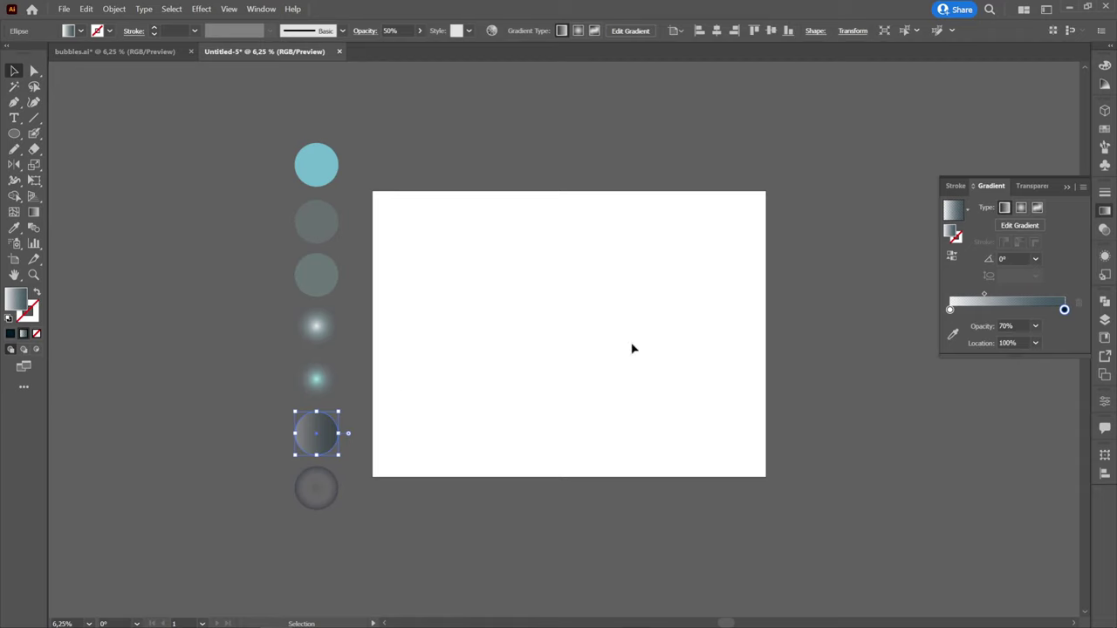
left_click(1036, 260)
left_click(1036, 259)
double_click(950, 309)
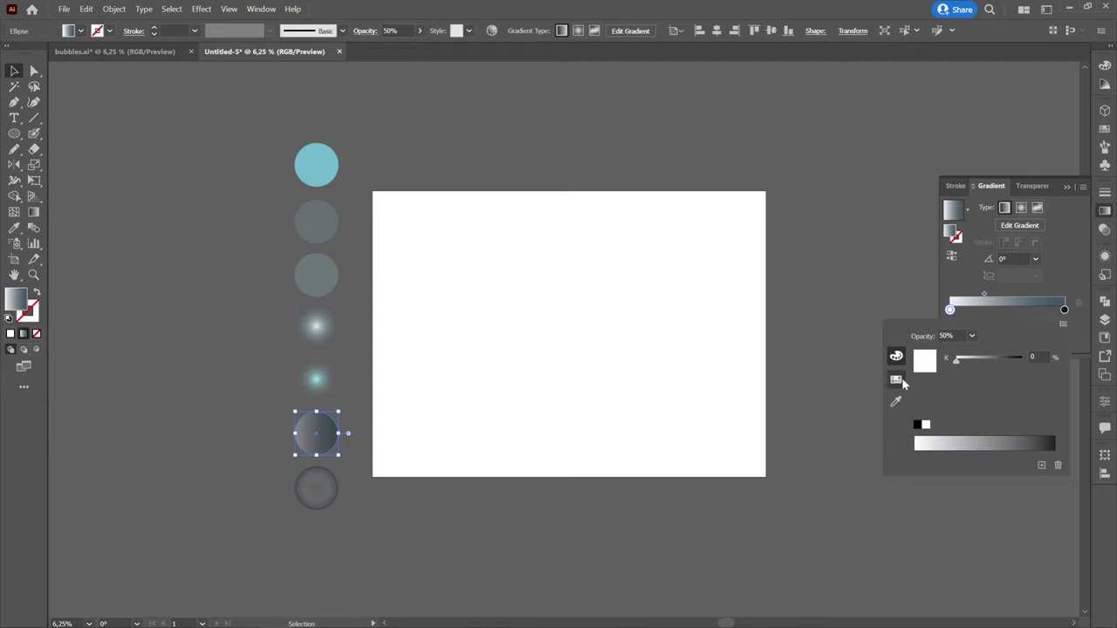
left_click(895, 379)
left_click(898, 359)
double_click(1065, 311)
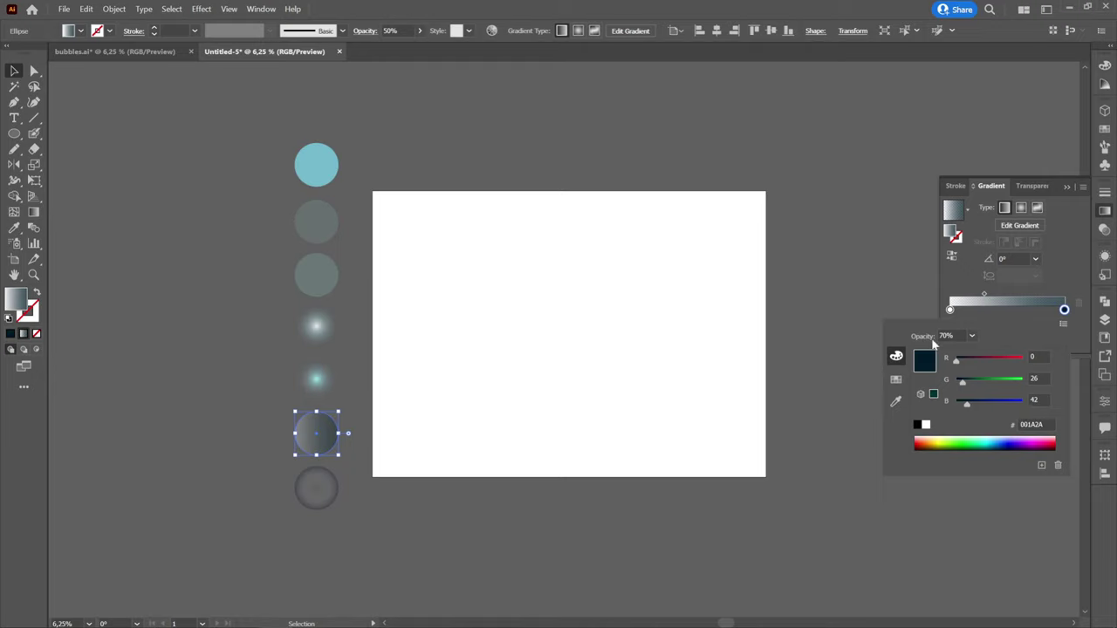
Review the bottom circle's radial gradient stops, white at 0% to 00092A at 100% opacity, then deselect
left_click(340, 486)
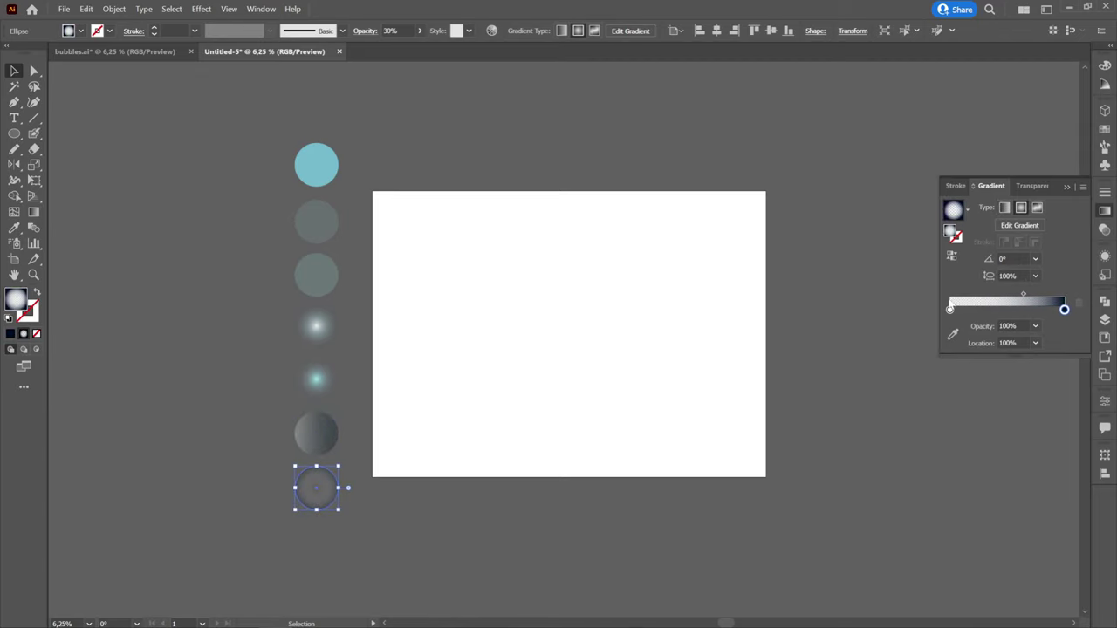
double_click(951, 311)
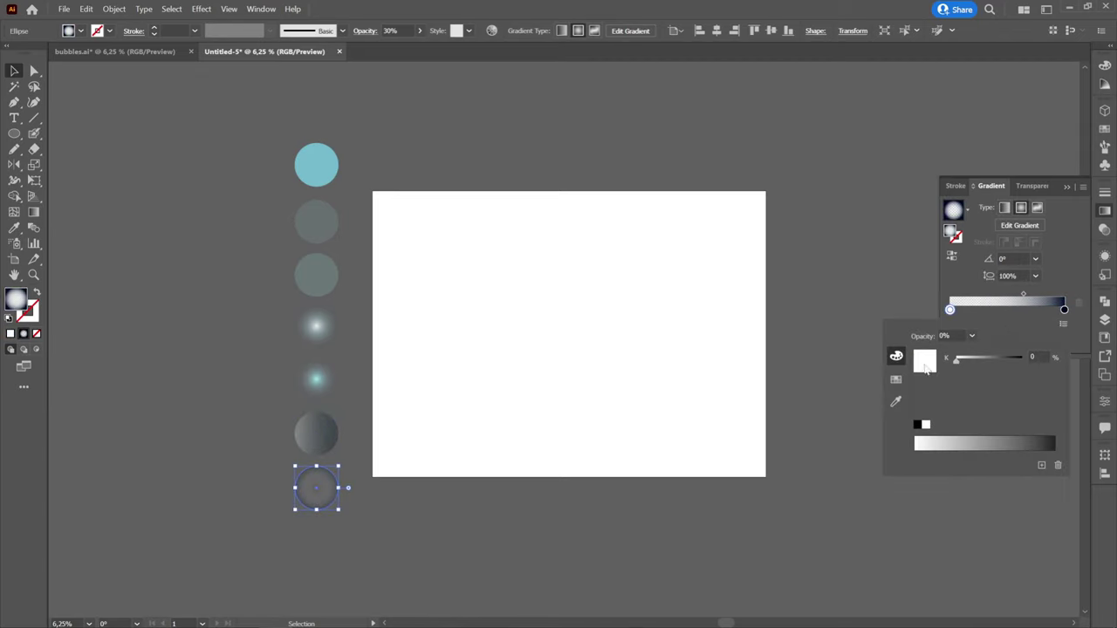
left_click(1065, 309)
double_click(1065, 309)
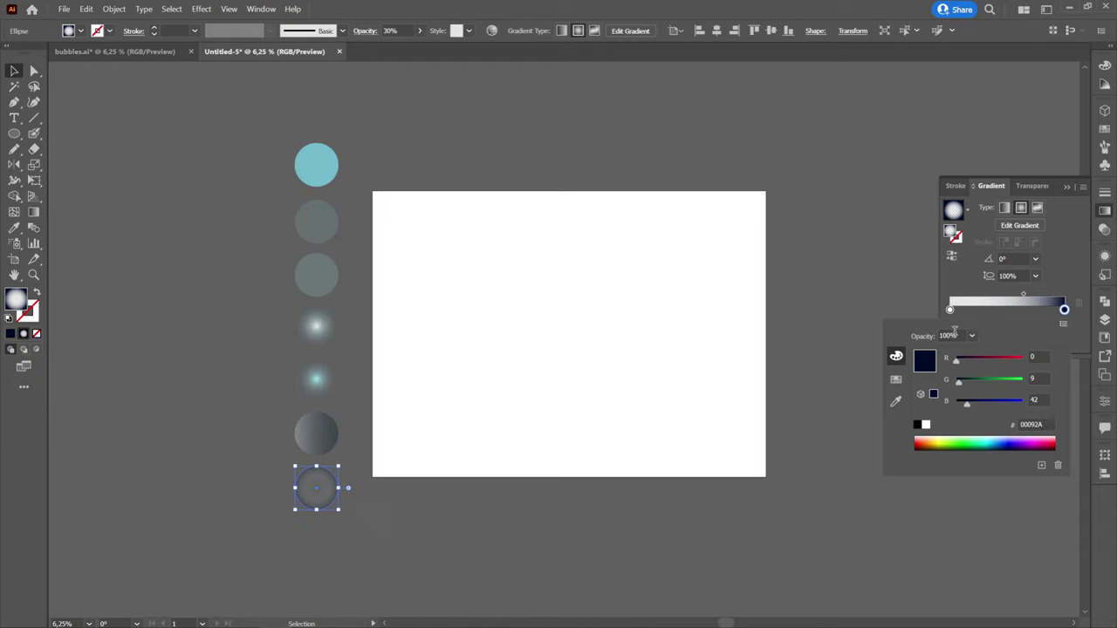
left_click(1053, 265)
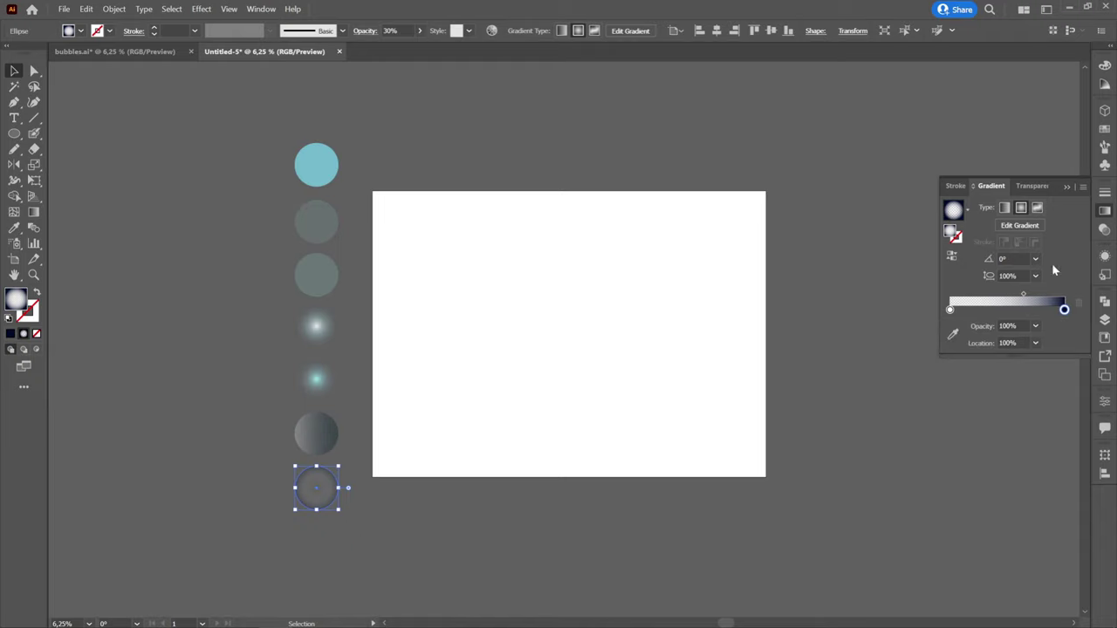
left_click(1068, 188)
left_click(693, 227)
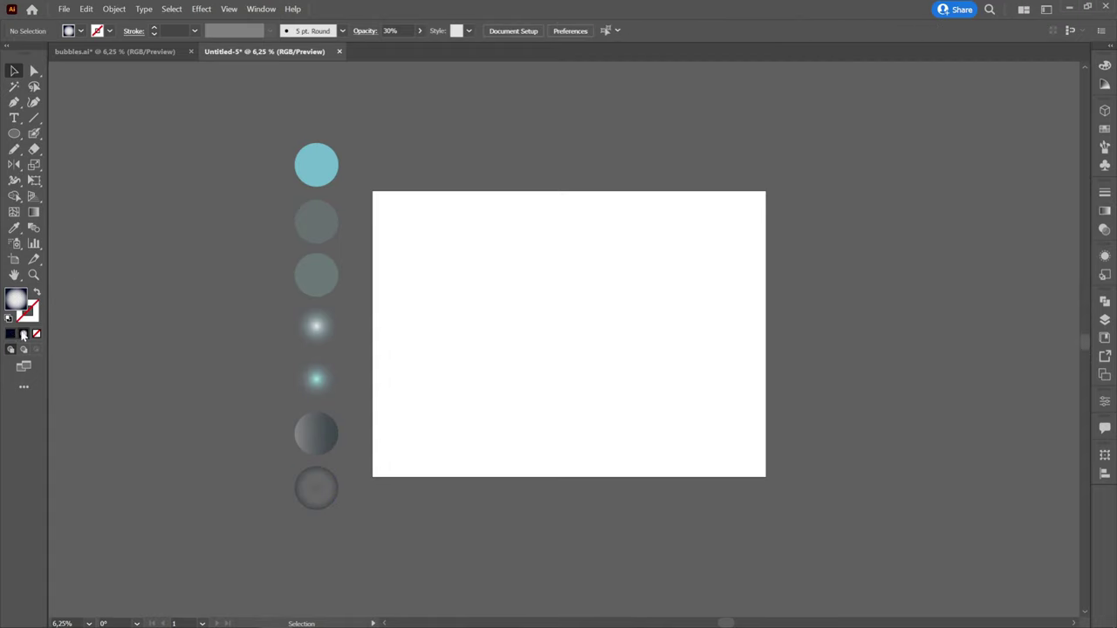
Draw an artboard-covering rectangle and give it the top circle's light-blue fill 7489CE
left_click(21, 334)
left_click(12, 135)
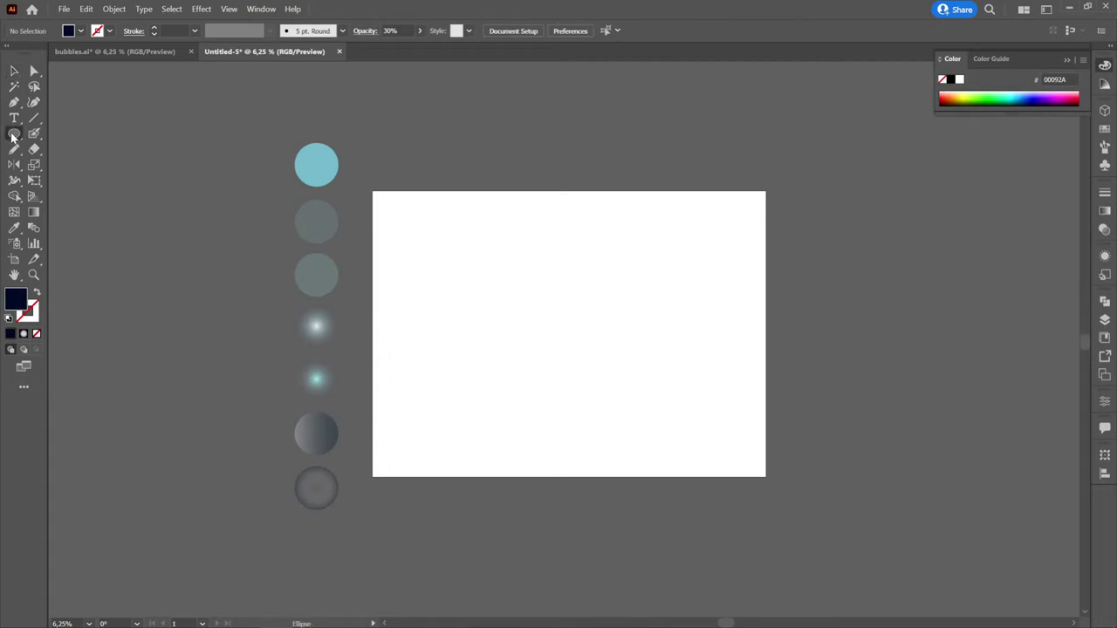
key("m")
left_click_drag(372, 191, 766, 476)
key("i")
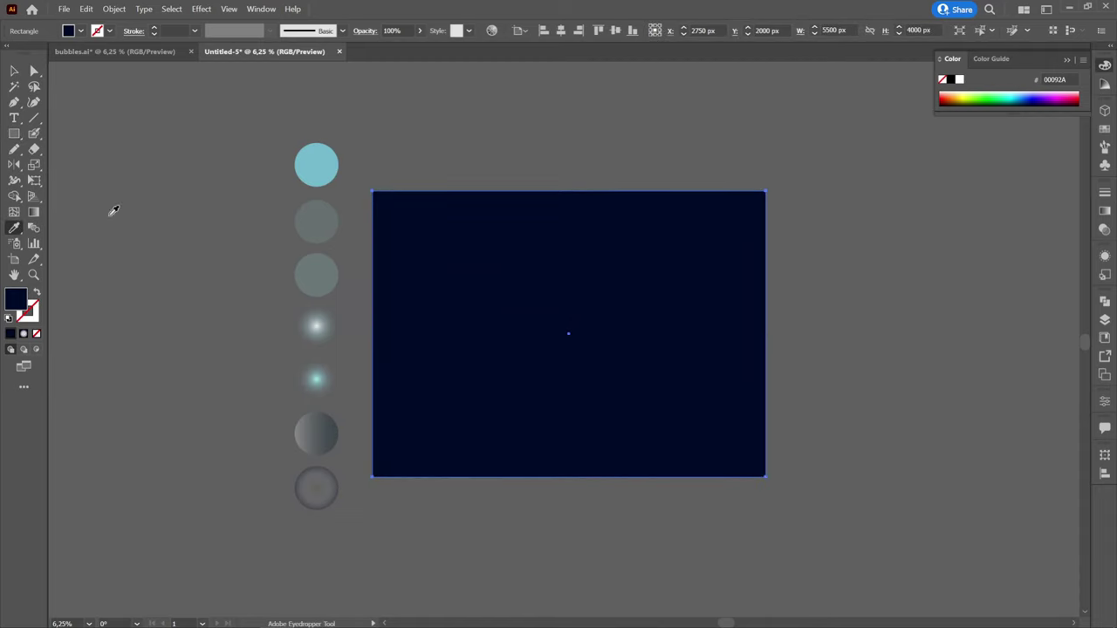
left_click(334, 164)
left_click(15, 72)
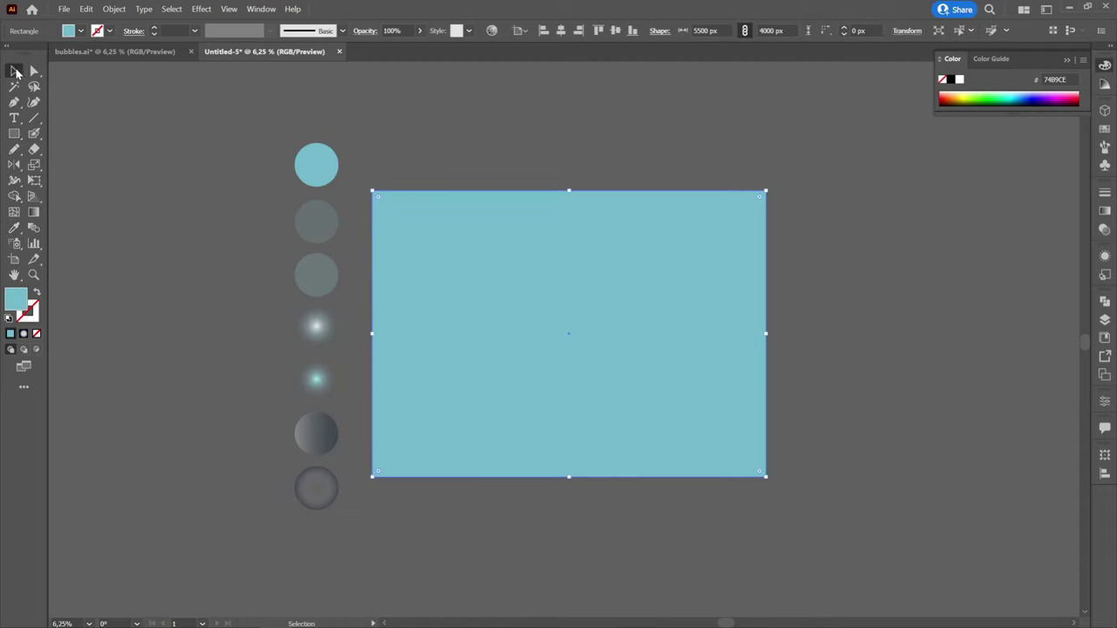
left_click(466, 154)
Draw a large circle on the artboard with the Ellipse tool
left_click_drag(506, 151, 489, 152)
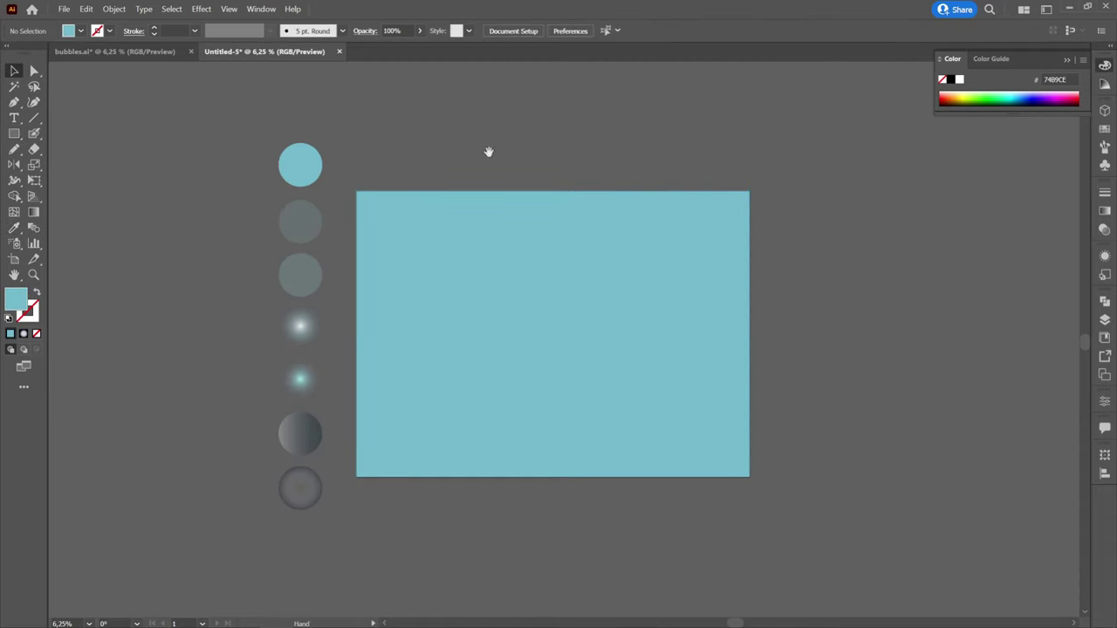
left_click_drag(14, 134, 75, 166)
left_click_drag(503, 278, 686, 398)
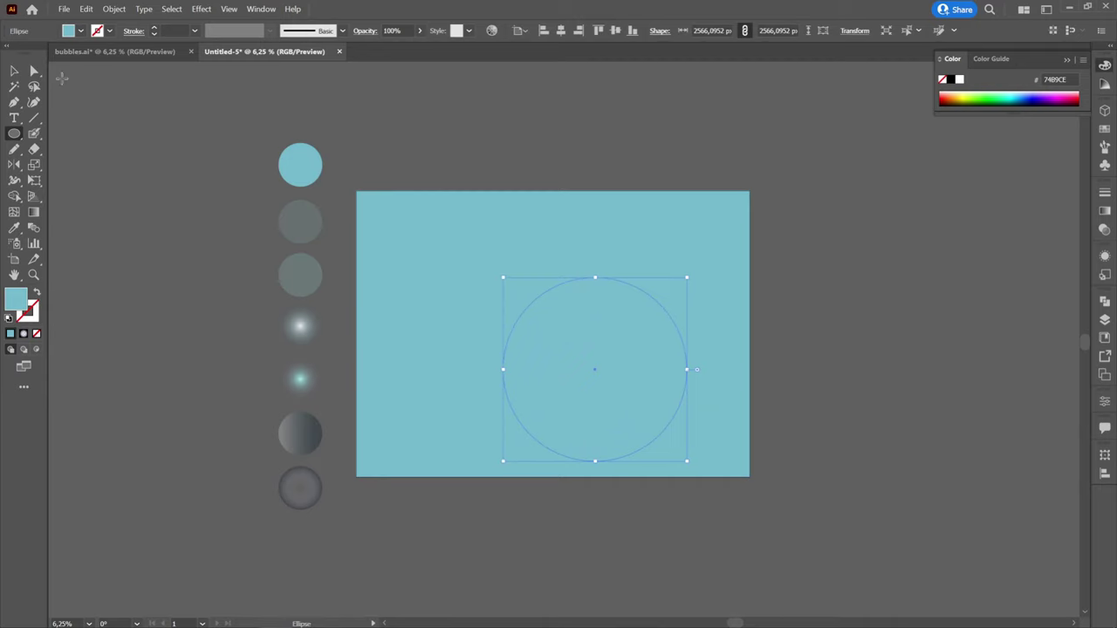
Centre the circle on the artboard and give it the bottom swatch's radial gradient style
left_click(15, 71)
left_click(560, 32)
left_click(616, 31)
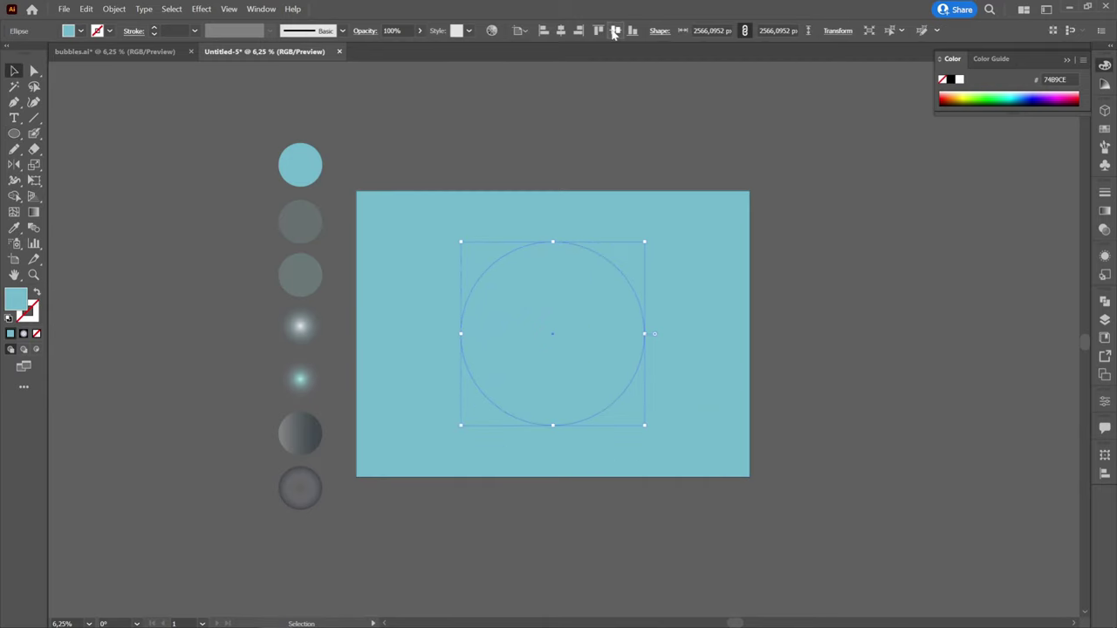
left_click(17, 229)
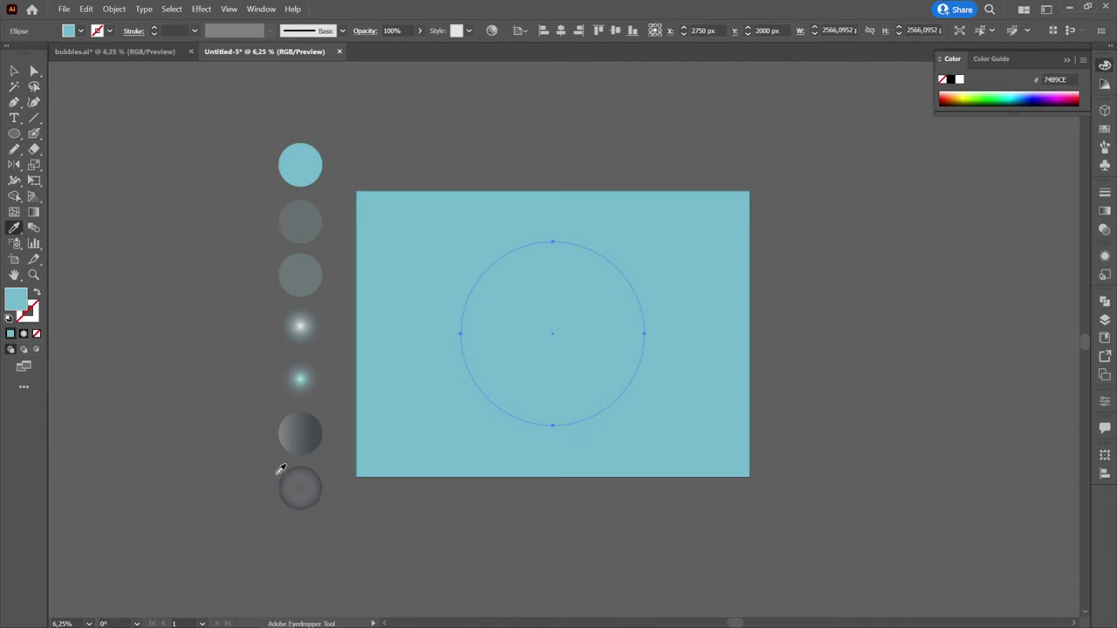
left_click(302, 488)
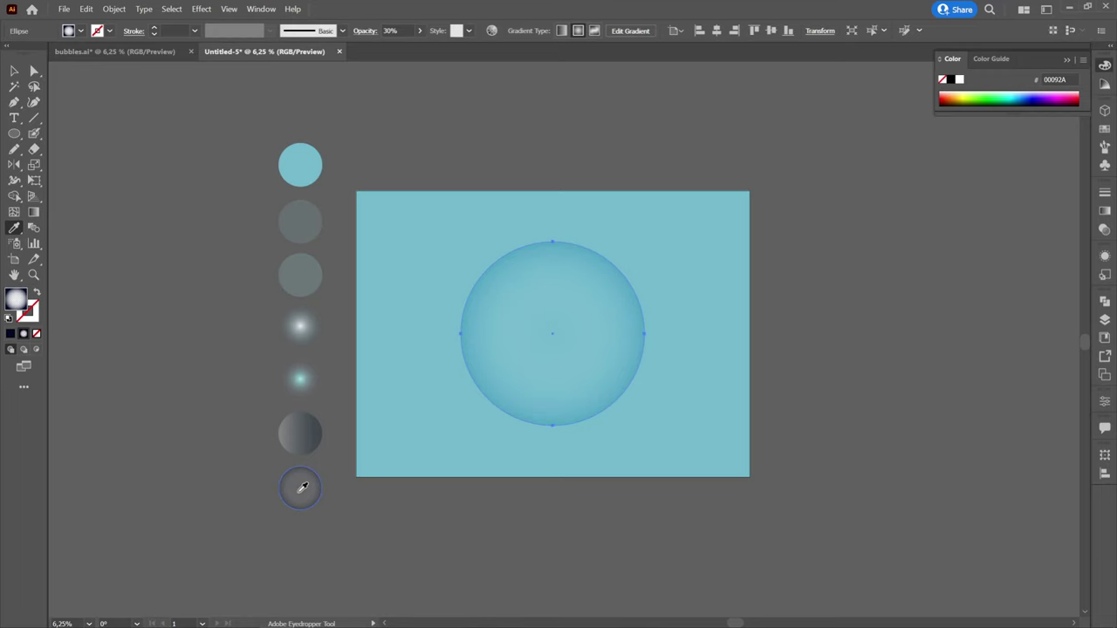
Set the circle's blend mode to Overlay in the Transparency panel
left_click(1105, 228)
left_click(971, 207)
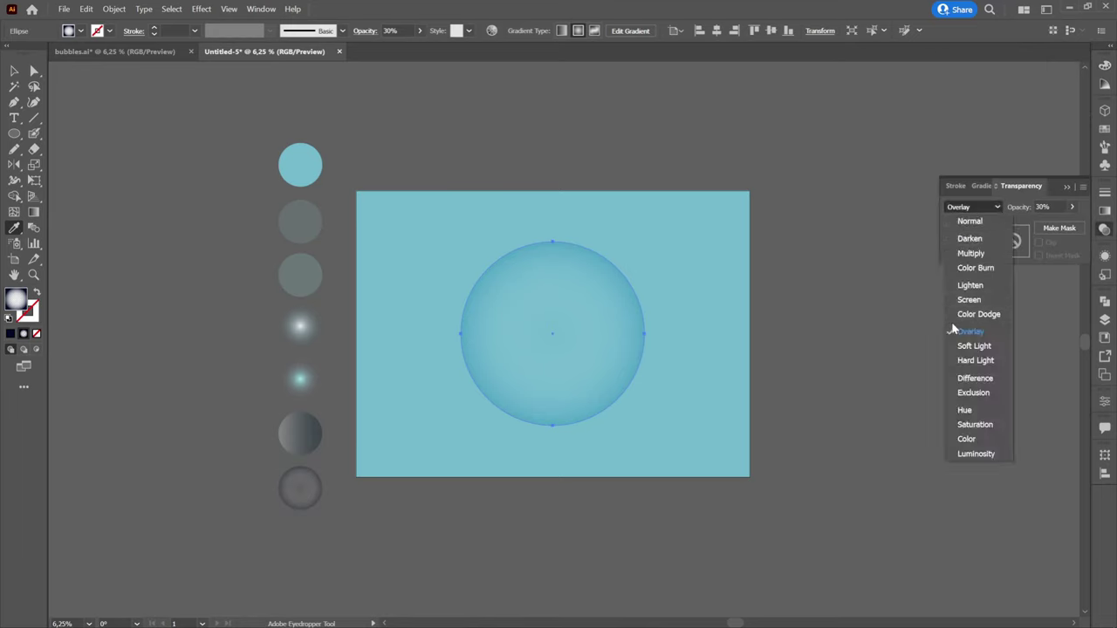
left_click(1030, 206)
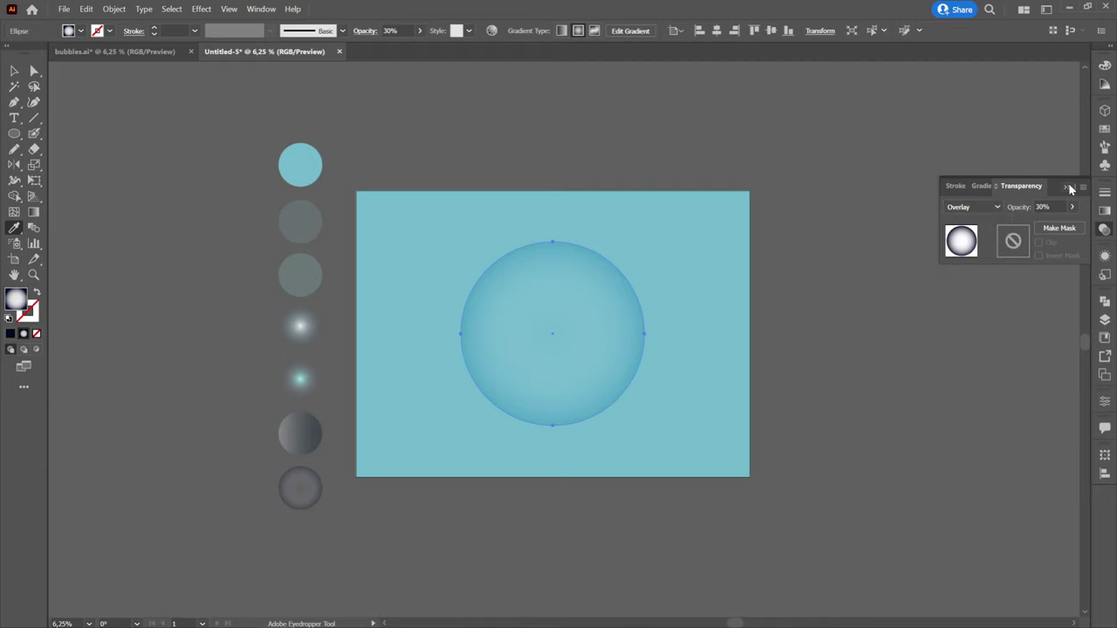
left_click(1068, 187)
Duplicate the large circle, shrink the copy slightly and centre it over the original
key("v")
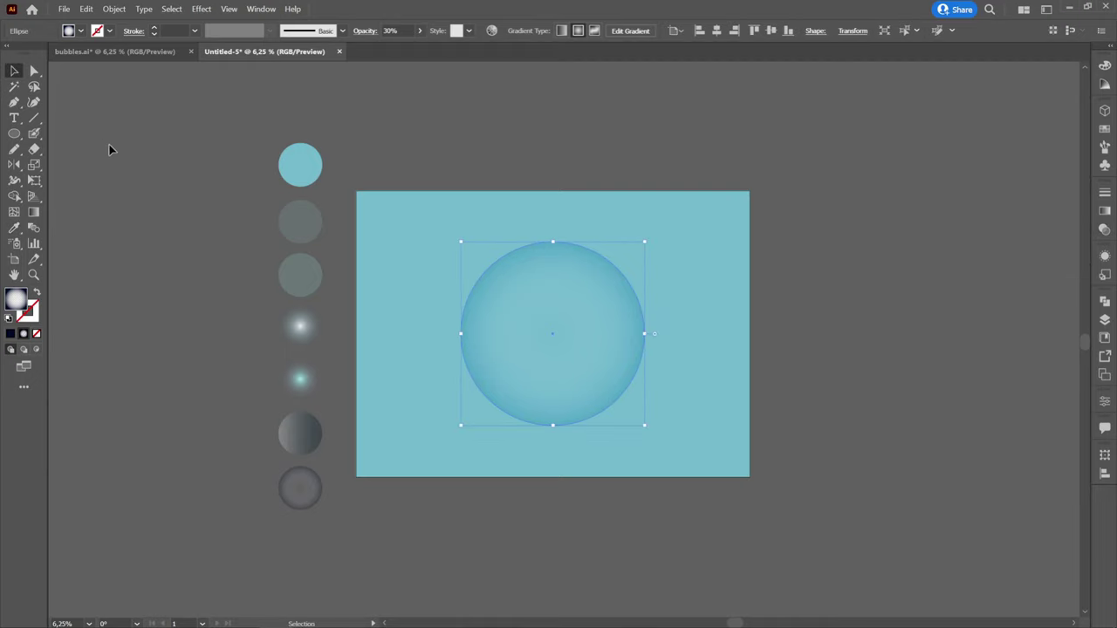
left_click(109, 150)
left_click_drag(545, 325, 882, 337)
left_click_drag(975, 242, 972, 248)
left_click(718, 31)
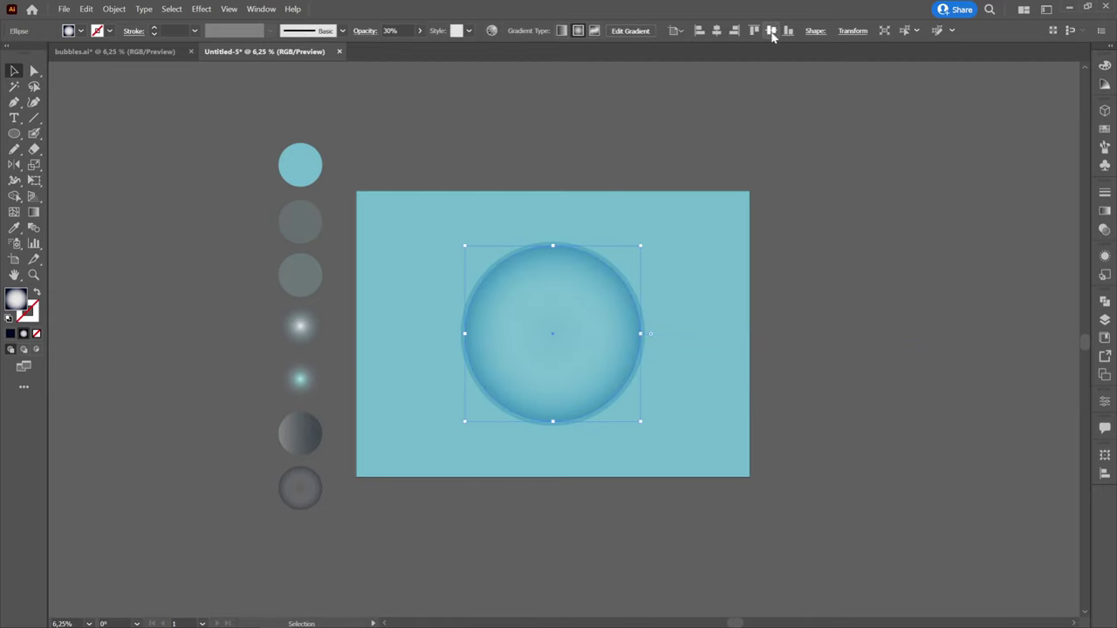
Apply the grey circle's gradient to the copy, running light at top to dark at bottom
left_click(14, 228)
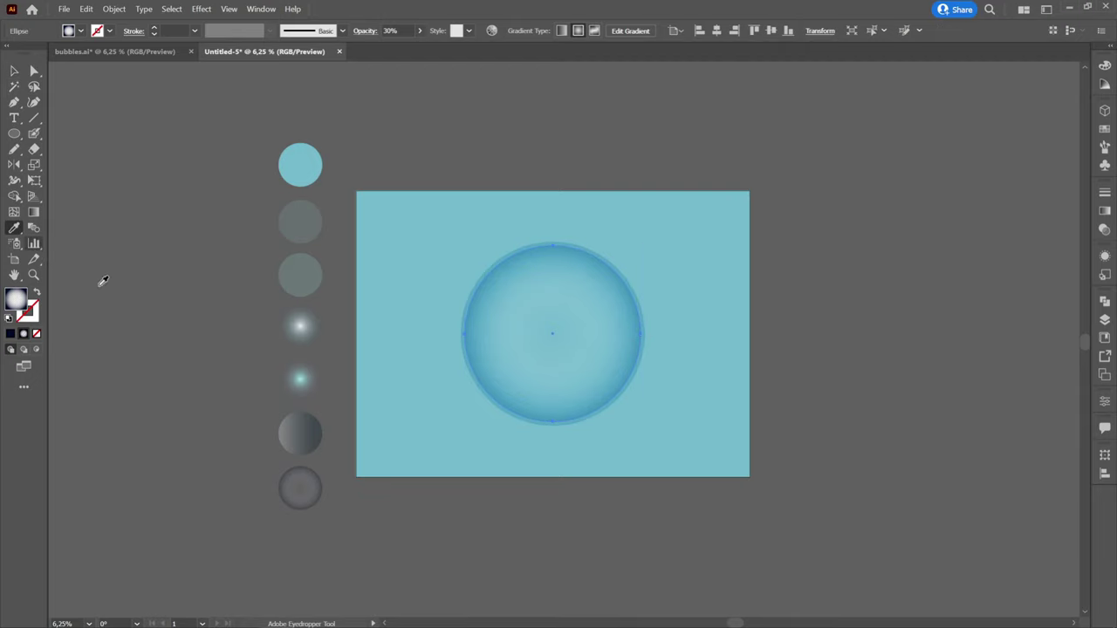
left_click(307, 427)
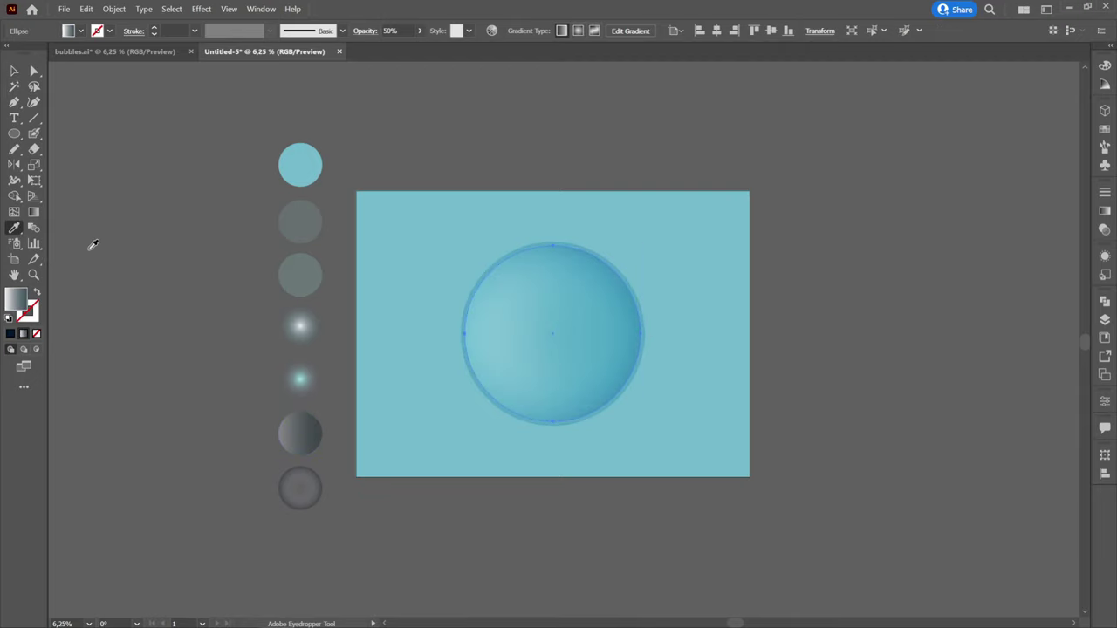
left_click(33, 213)
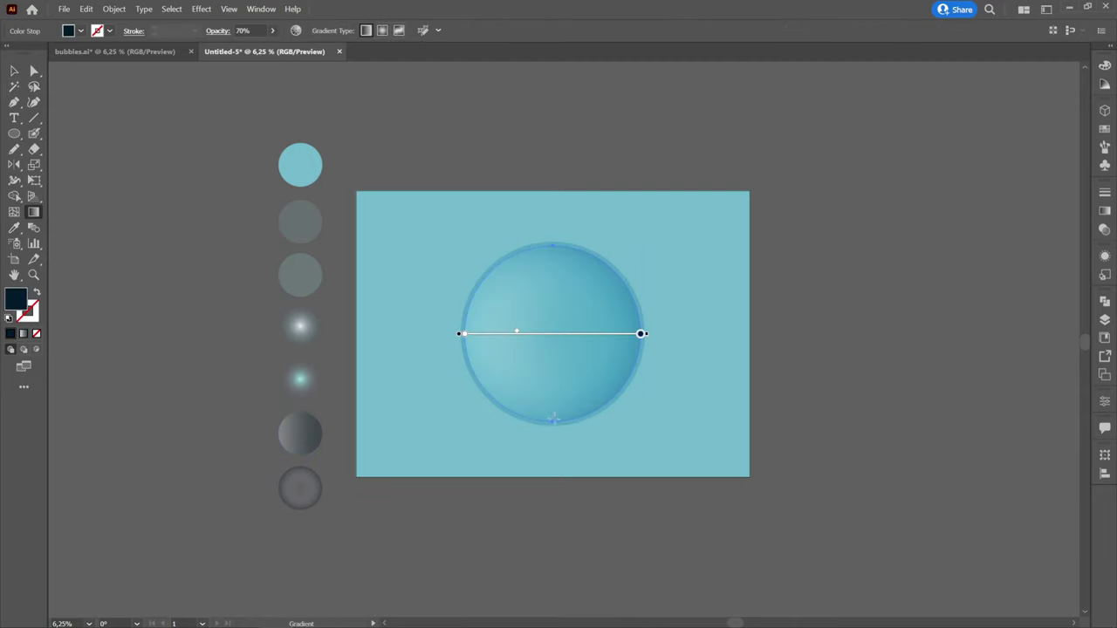
left_click_drag(553, 421, 552, 332)
left_click_drag(553, 240, 552, 417)
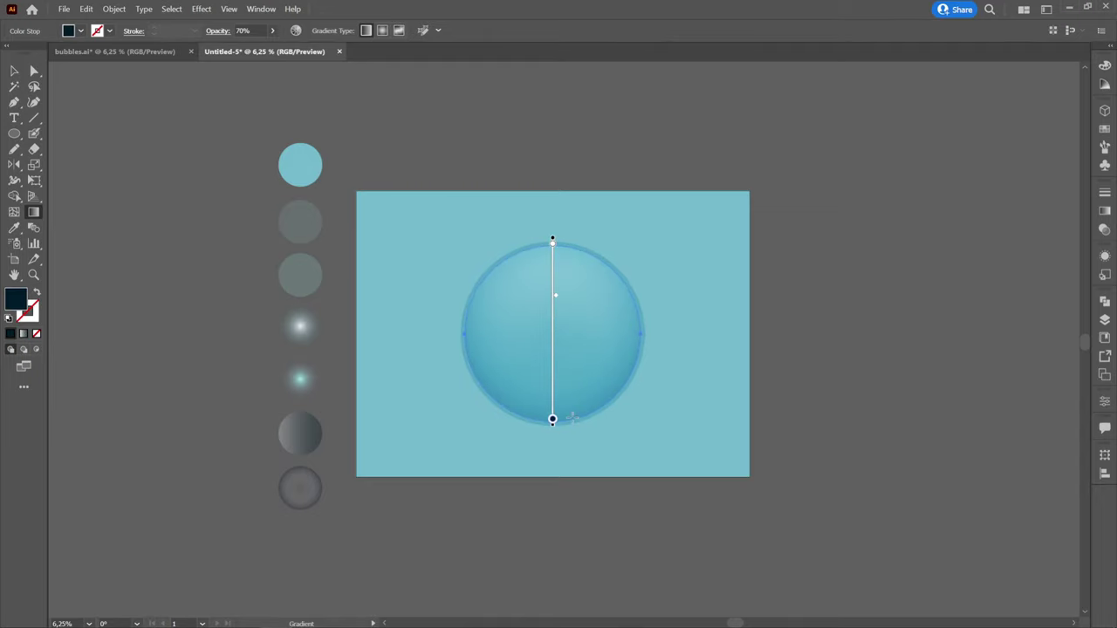
Set the inner circle's blend mode to Overlay, then deselect and zoom in
key("v")
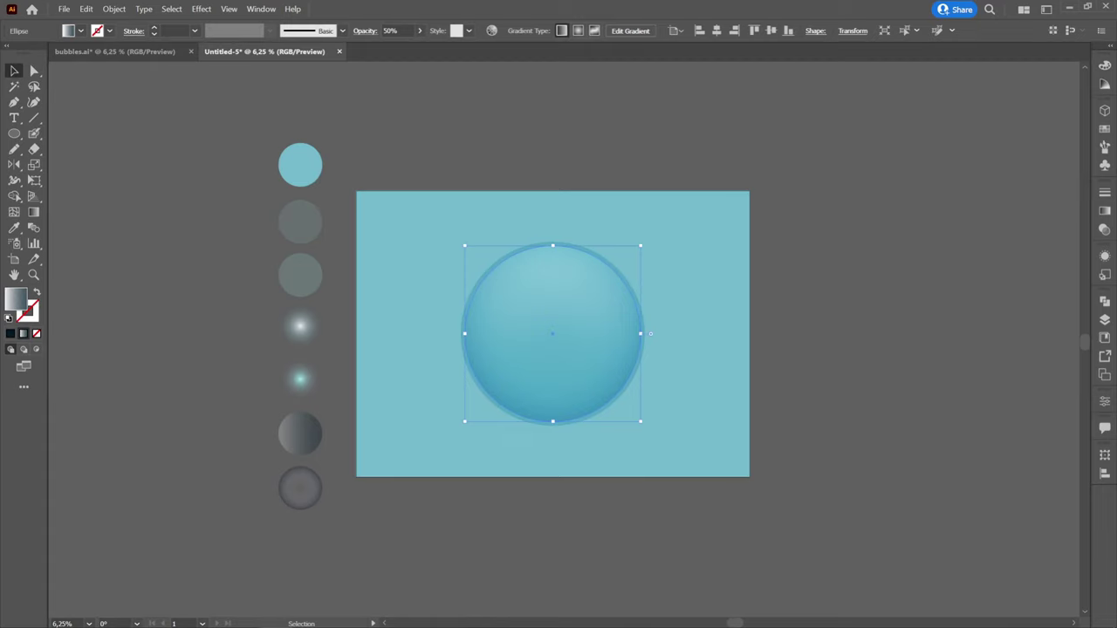
left_click(1105, 230)
left_click(998, 207)
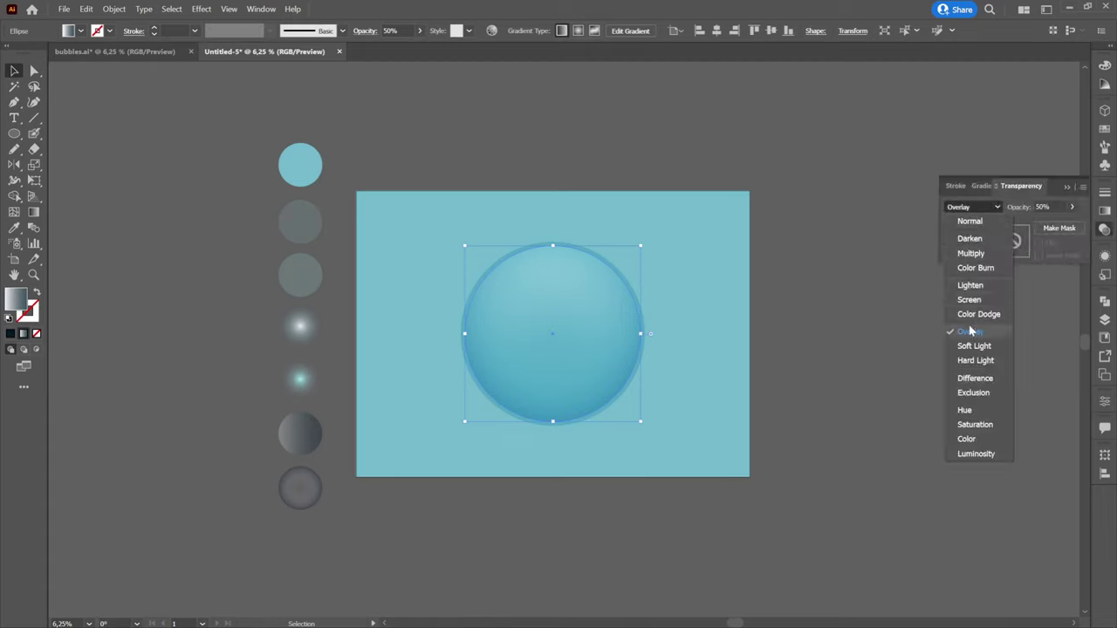
left_click(998, 207)
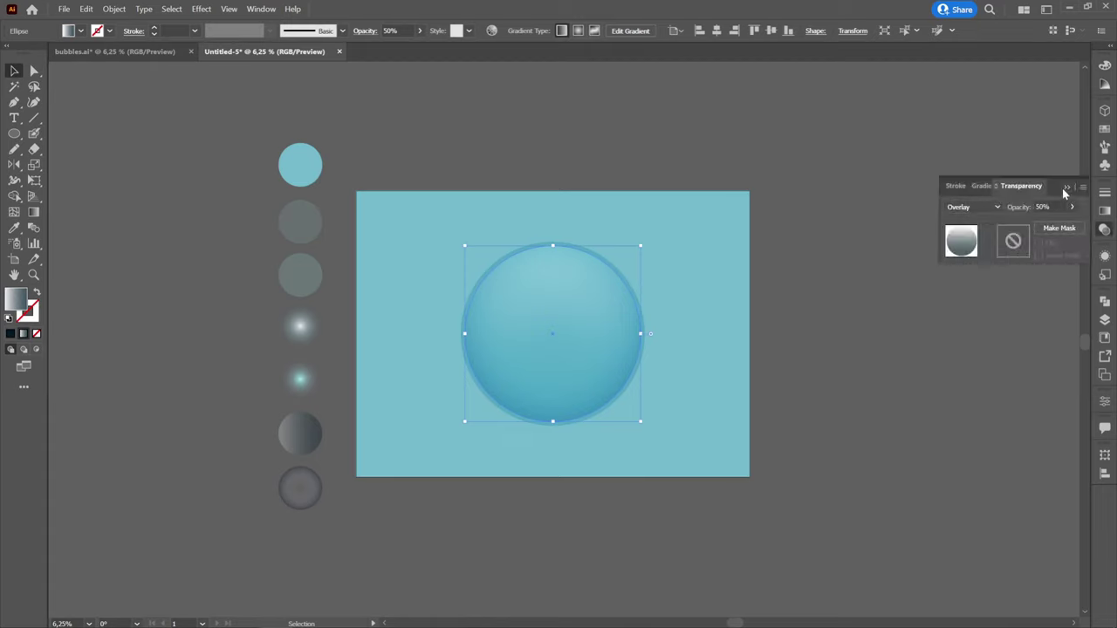
left_click(1067, 185)
key("ctrl+shift+a")
key("ctrl+=")
Copy the inner circle below itself and Shape Builder-trim it into an upper dome shape
left_click_drag(623, 274, 653, 278)
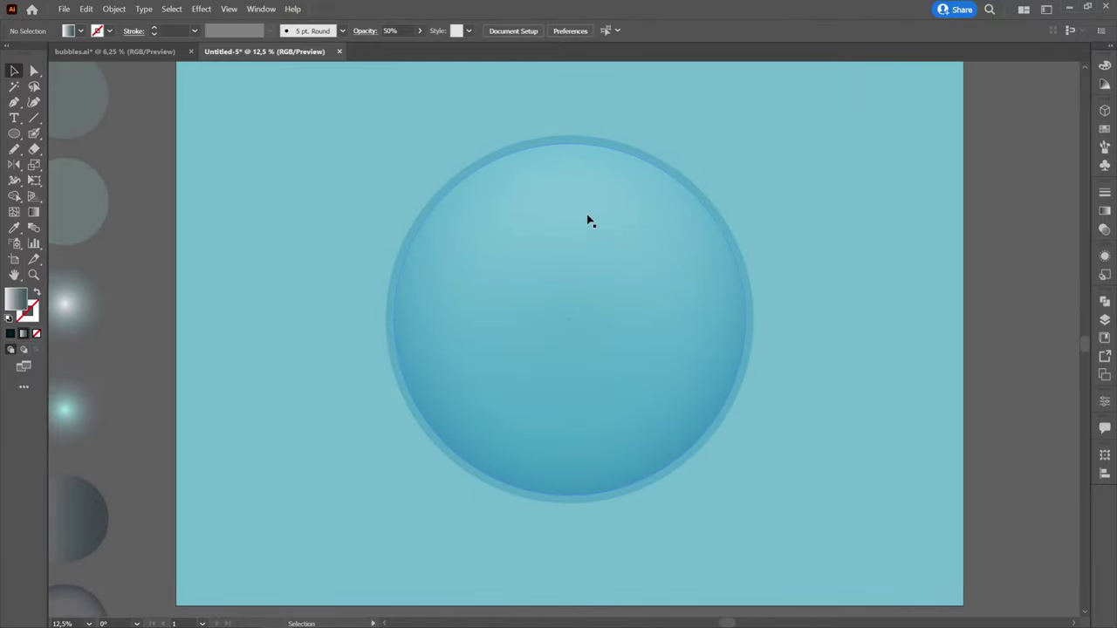
left_click_drag(589, 219, 592, 299)
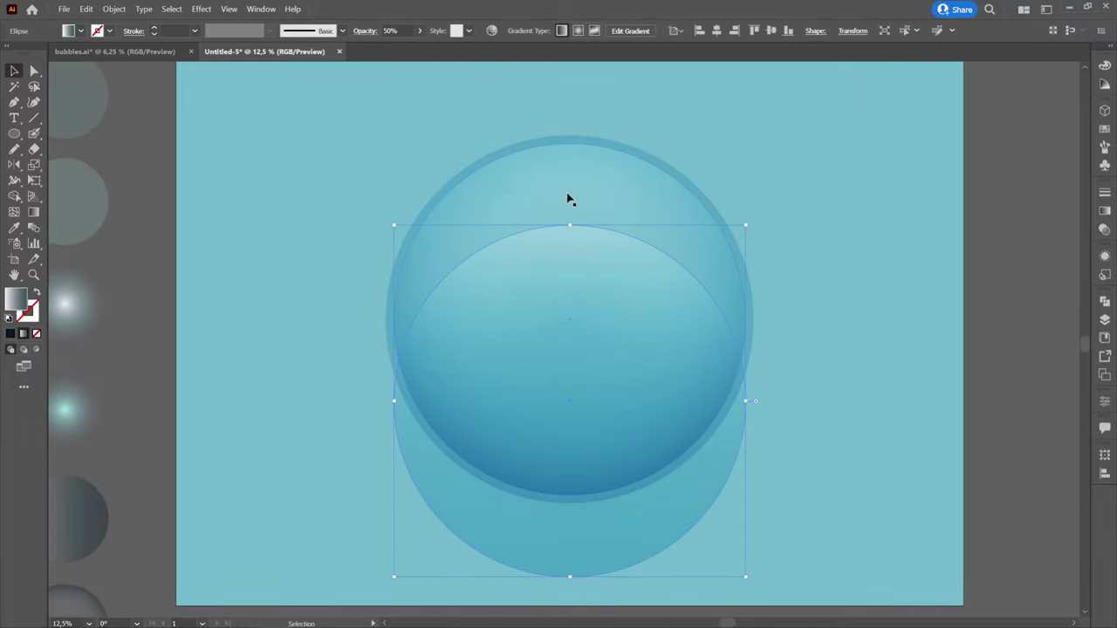
left_click(567, 199)
key("a")
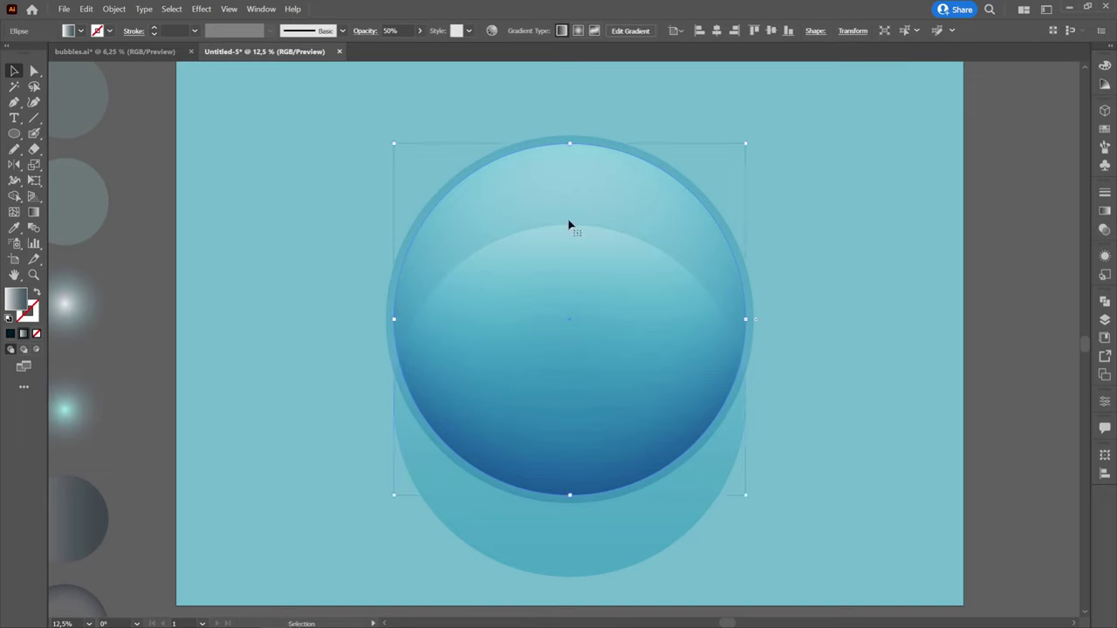
left_click(579, 264, "shift")
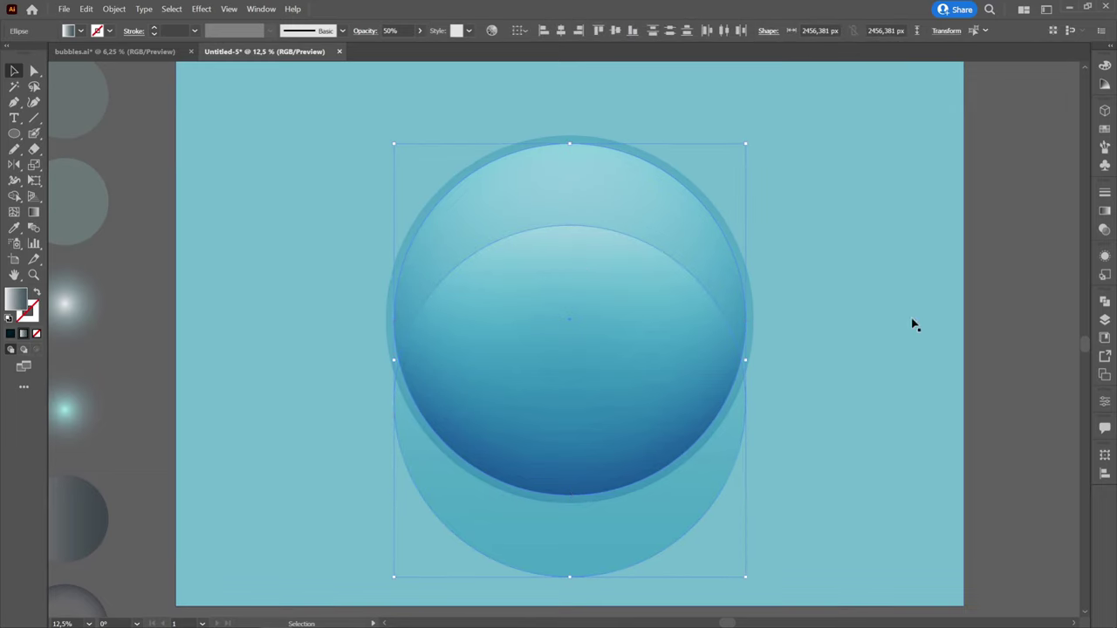
left_click(34, 197)
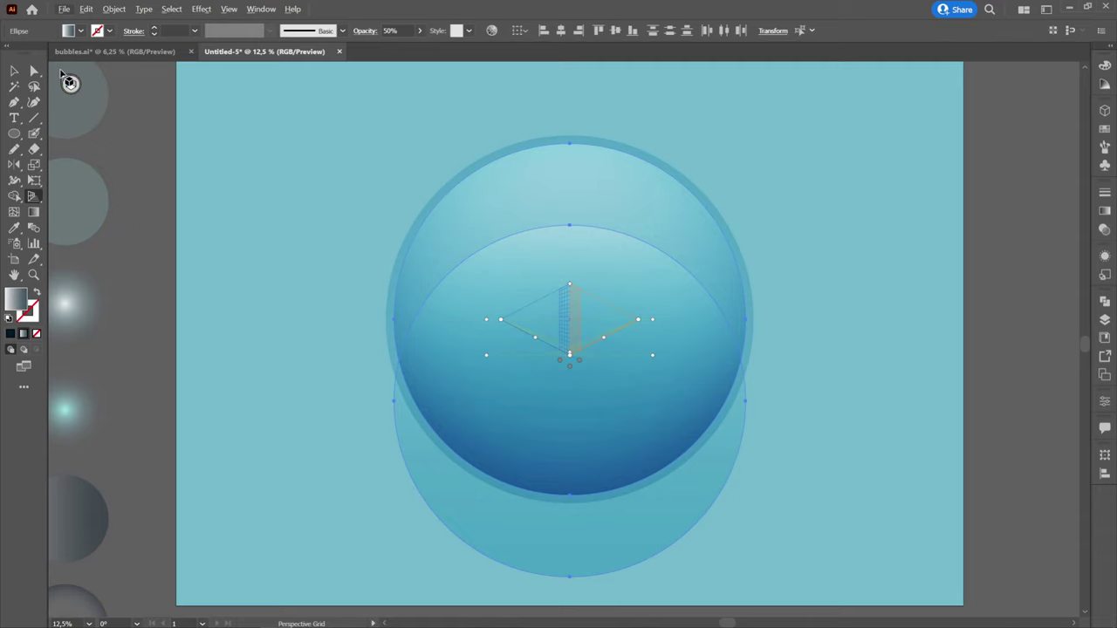
left_click(70, 83)
left_click(64, 77)
left_click(14, 196)
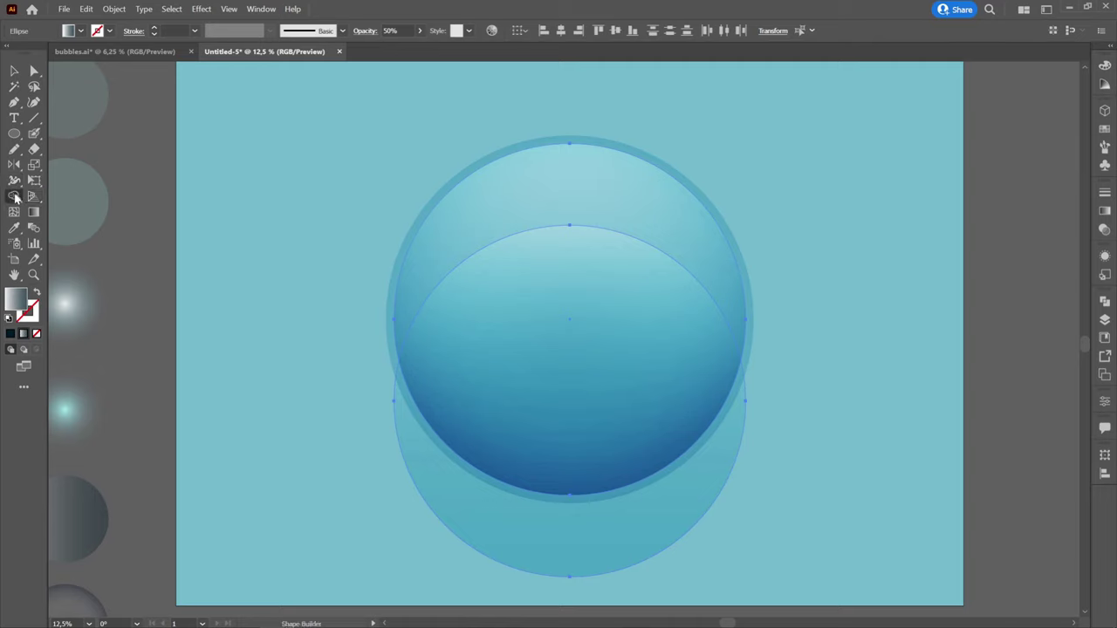
left_click(540, 535, "alt")
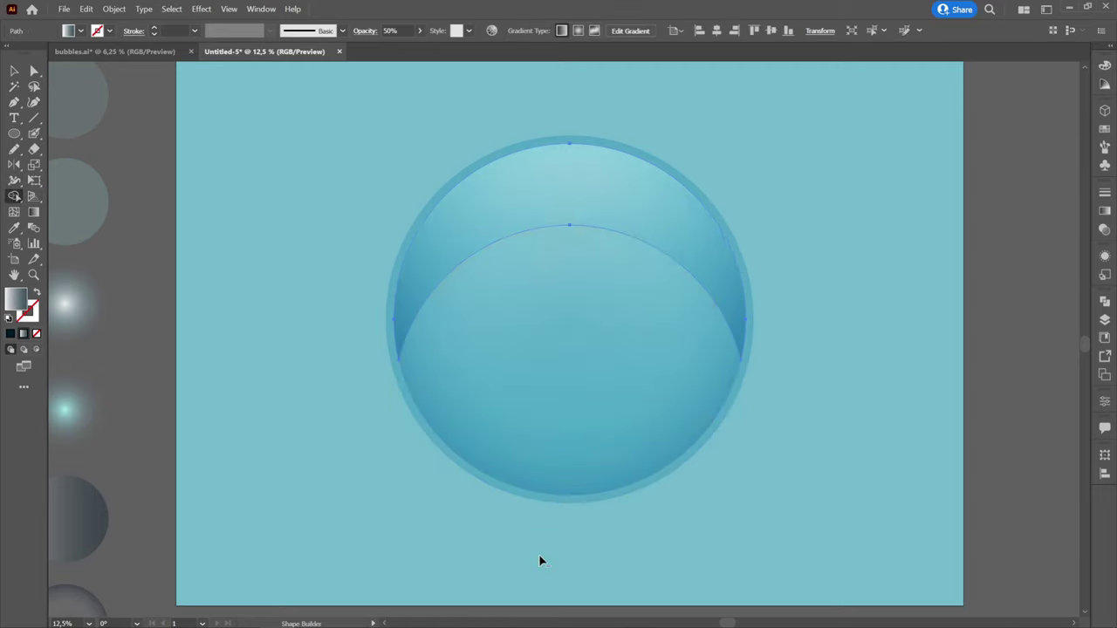
left_click(14, 70)
Give the upper dome the second swatch's light-cyan fill at 10% opacity, then deselect
scroll(569, 281, "down", 1)
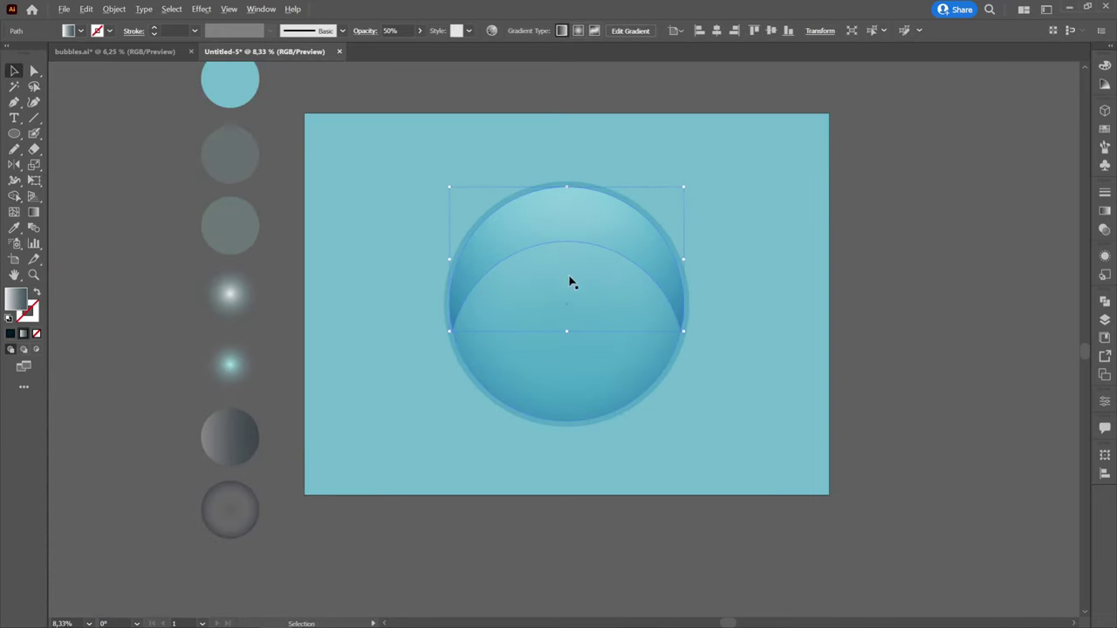
left_click(878, 231)
left_click(628, 214)
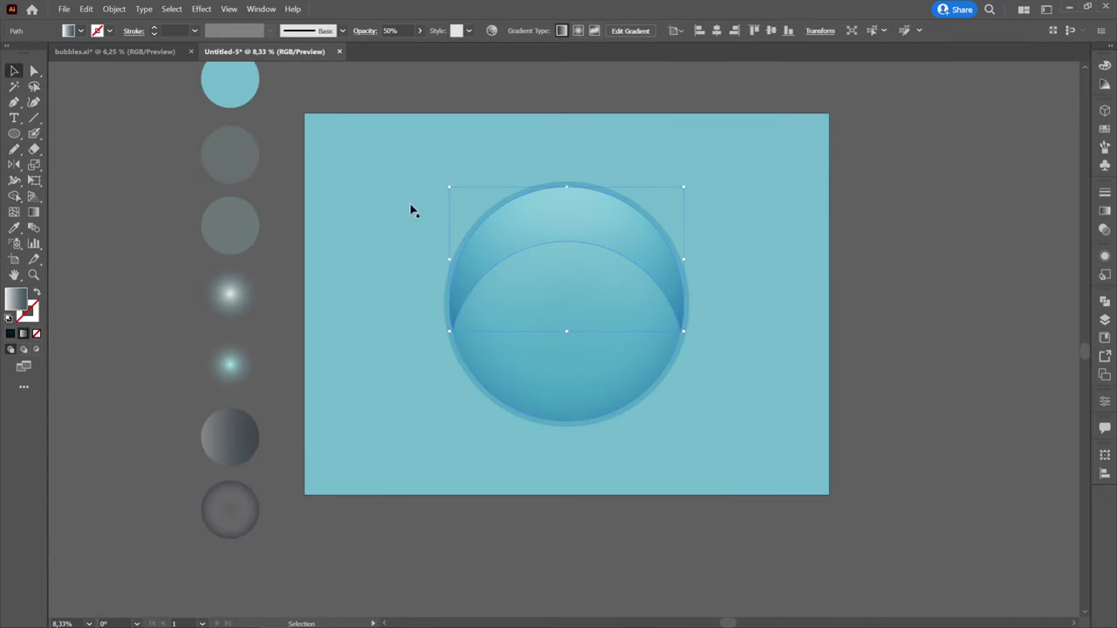
left_click(14, 228)
left_click(232, 157)
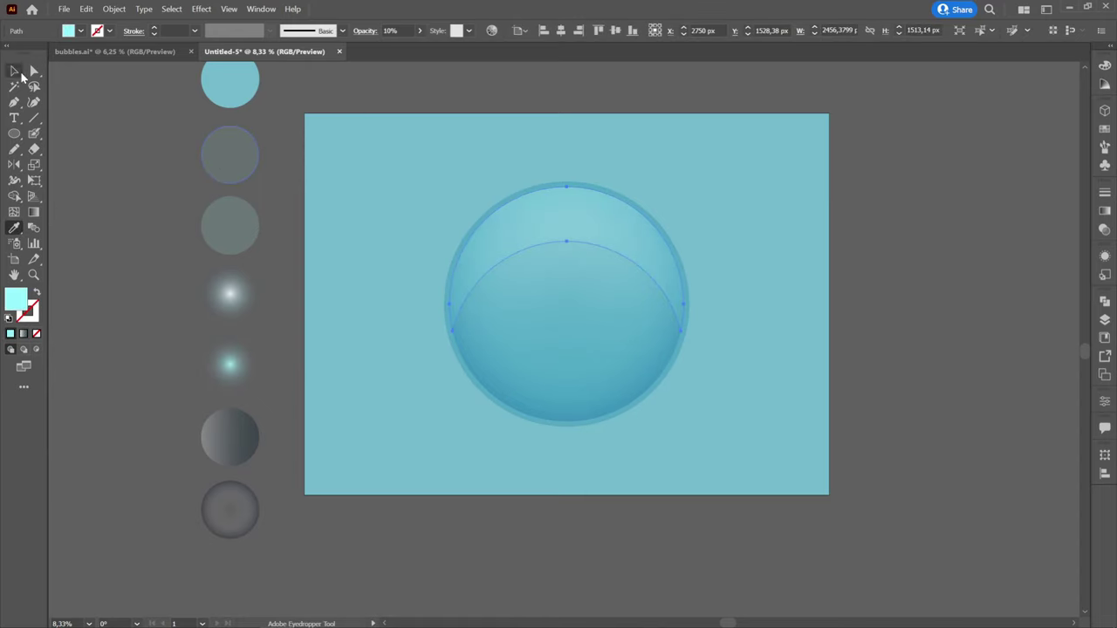
left_click(15, 71)
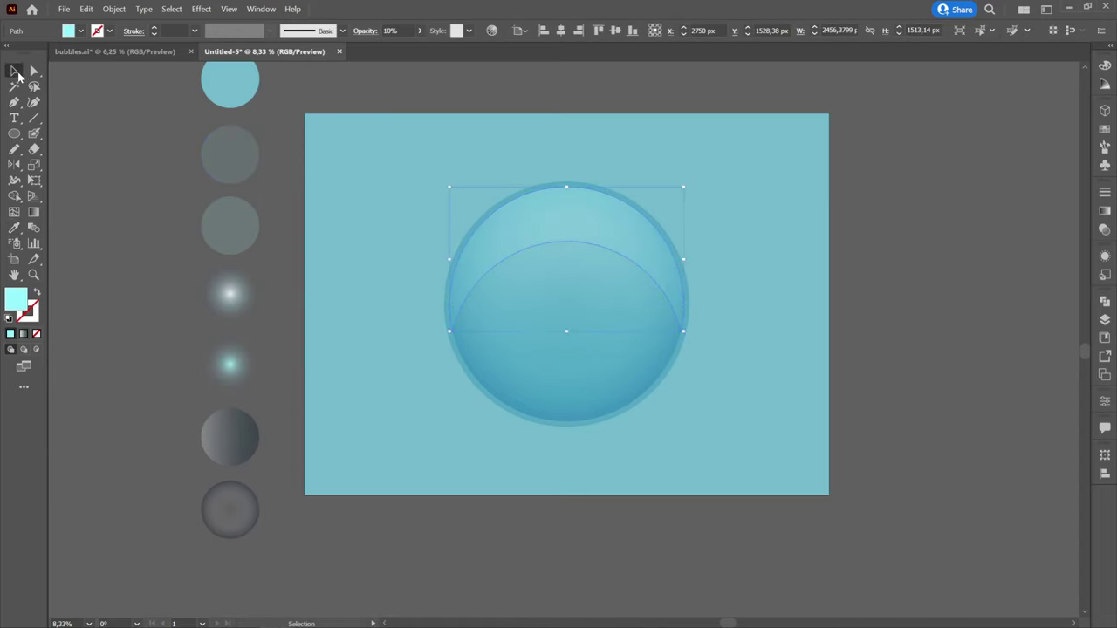
left_click(114, 99)
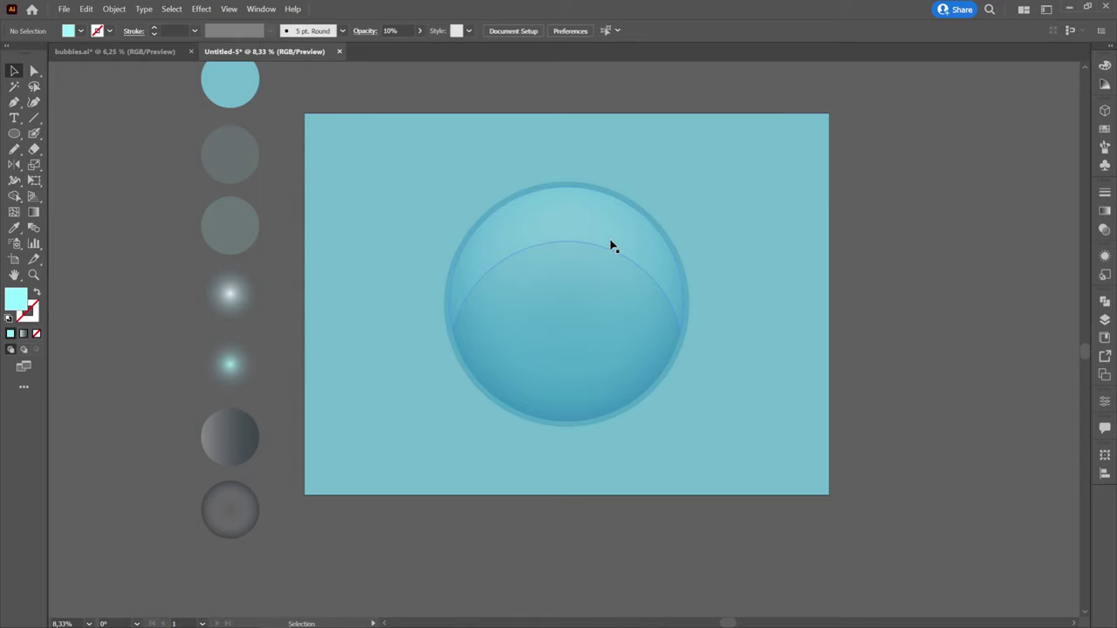
Copy the inner gradient circle twice, enlarge and offset one, and trim them into a thin crescent
left_click_drag(549, 312, 913, 403)
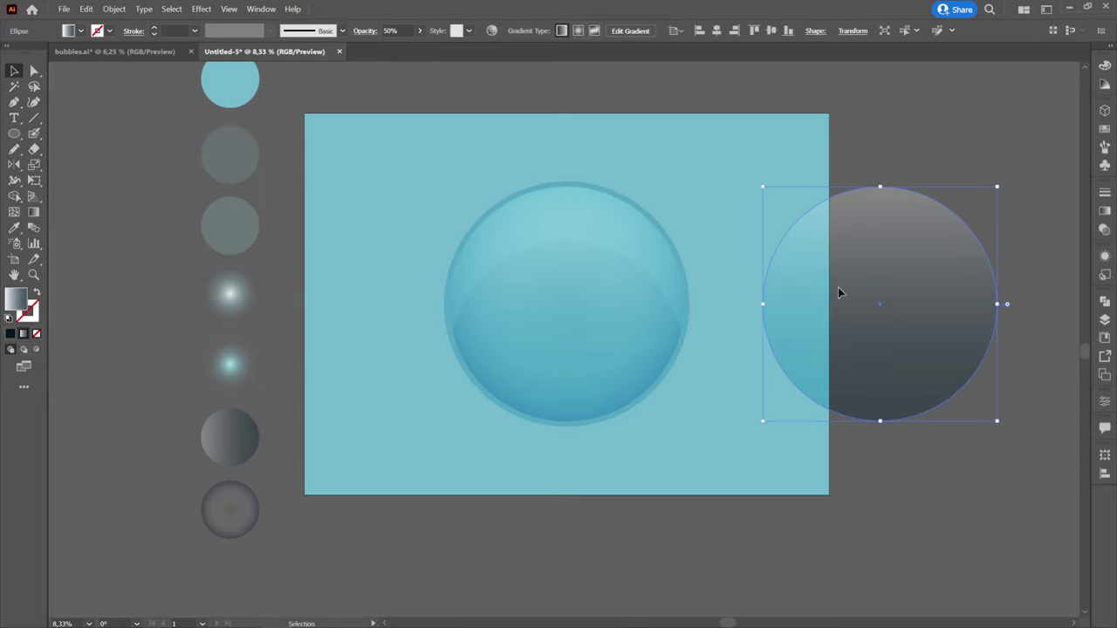
left_click_drag(837, 294, 865, 294)
left_click_drag(1024, 184, 1049, 169)
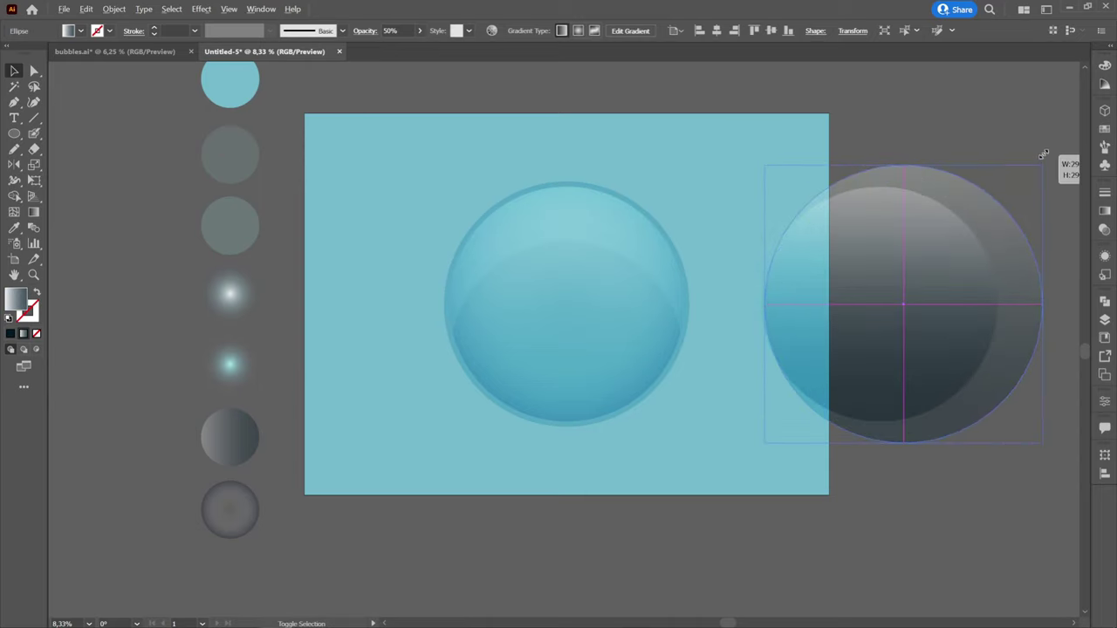
left_click_drag(911, 249, 930, 247)
left_click(795, 266, "shift")
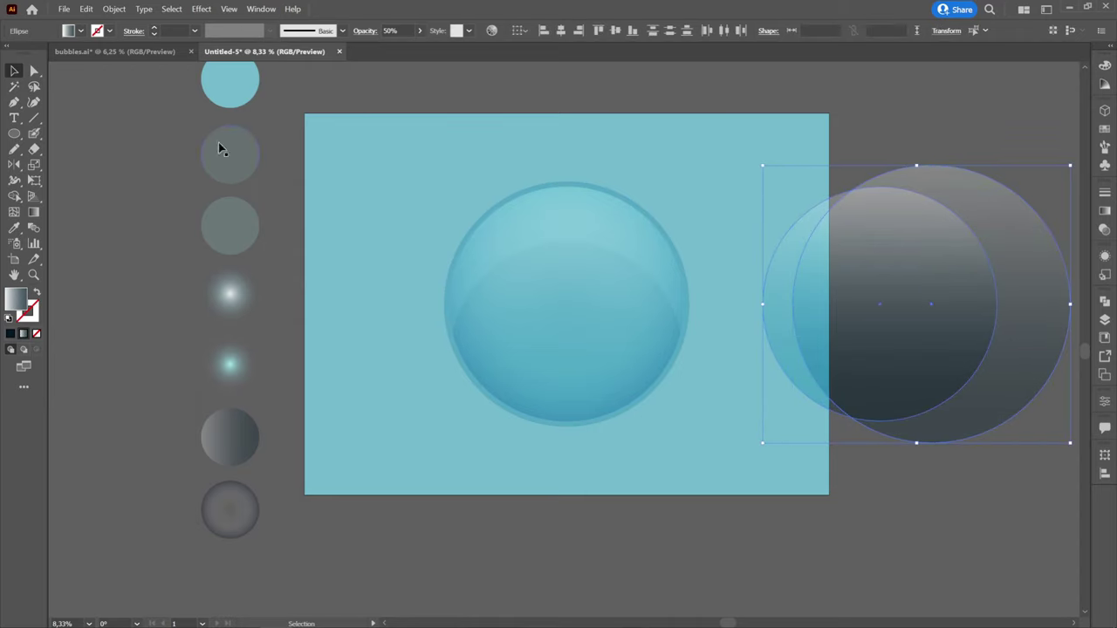
left_click(13, 199)
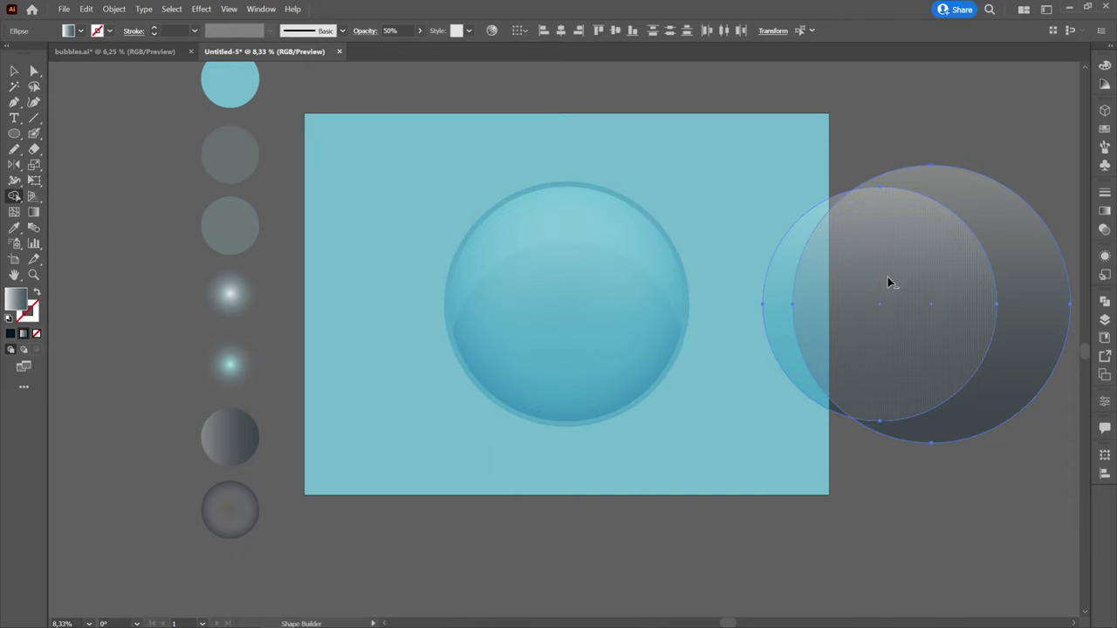
left_click_drag(890, 281, 1023, 286)
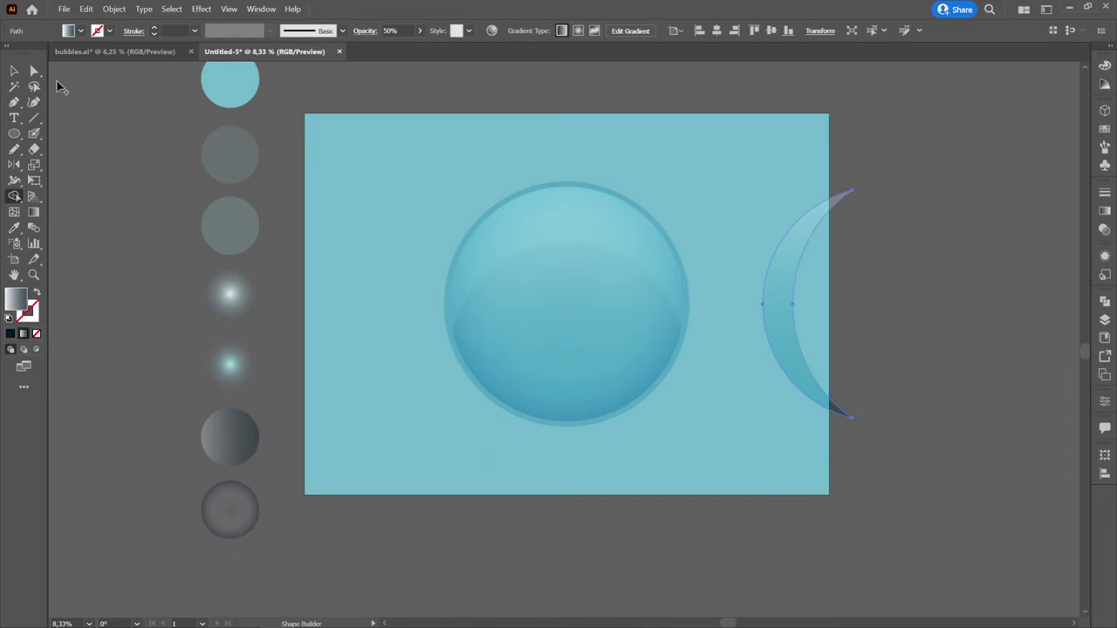
Cut a narrow horizontal gap through the crescent's middle using a thin rectangle and Shape Builder
left_click(14, 70)
left_click(81, 98)
left_click_drag(14, 133, 77, 132)
left_click_drag(743, 291, 825, 308)
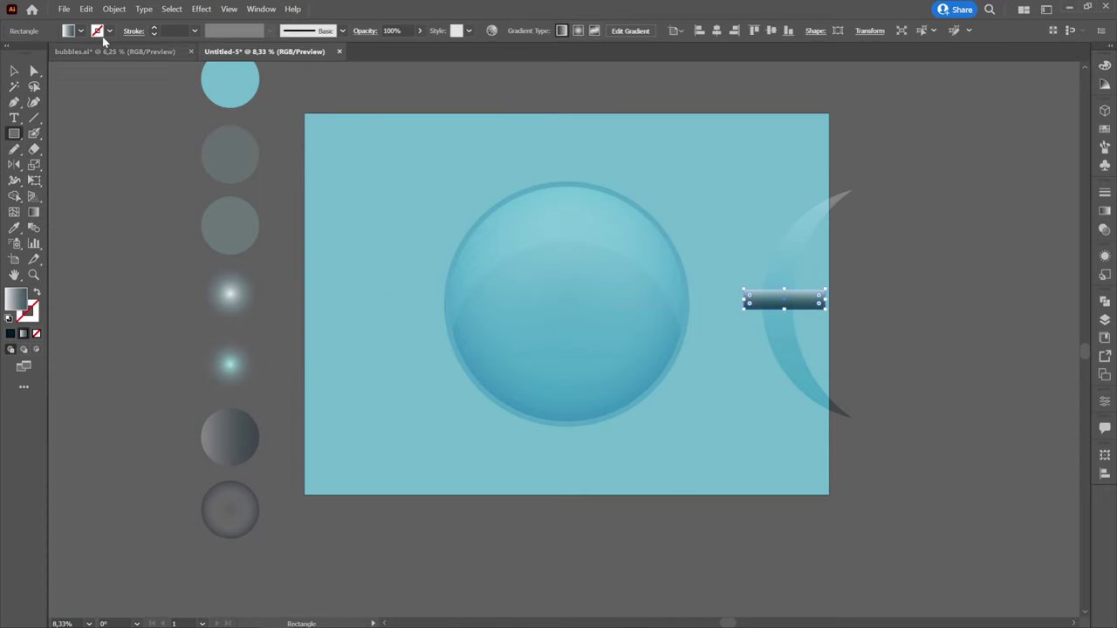
key("v")
left_click(796, 254, "shift")
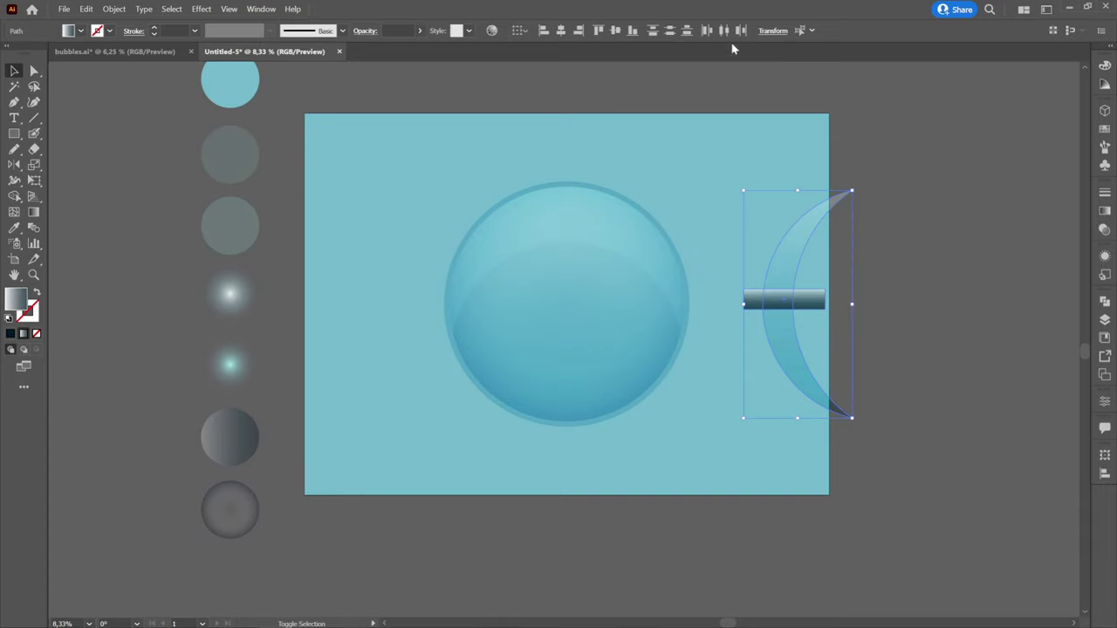
left_click(616, 30)
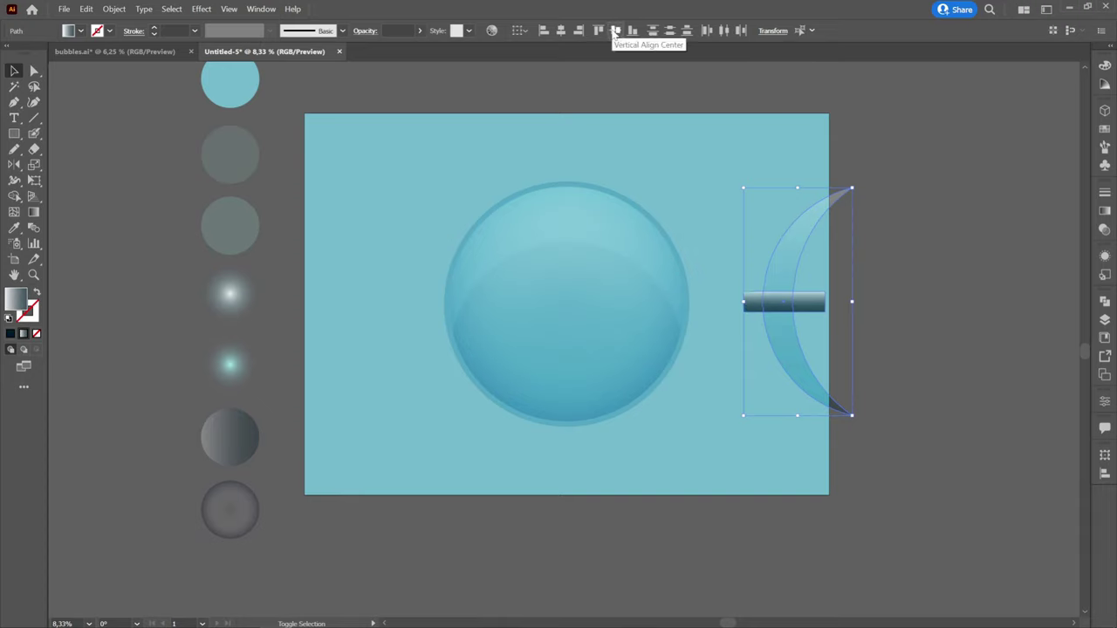
left_click(15, 197)
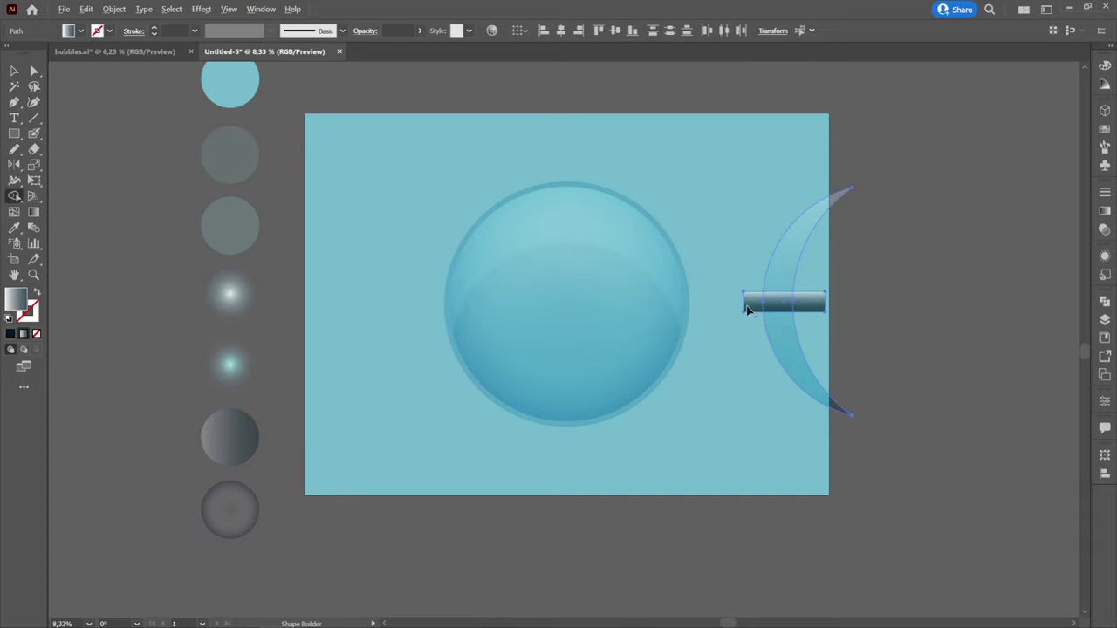
left_click_drag(748, 306, 834, 303)
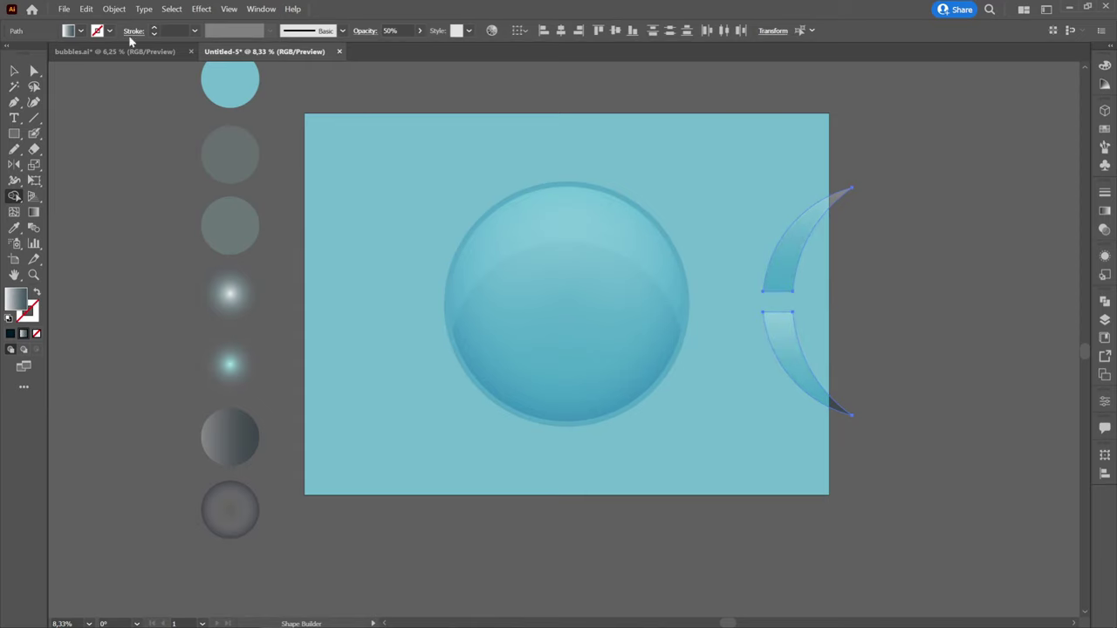
Group the upper and lower crescent pieces together
left_click(14, 70)
left_click(950, 266)
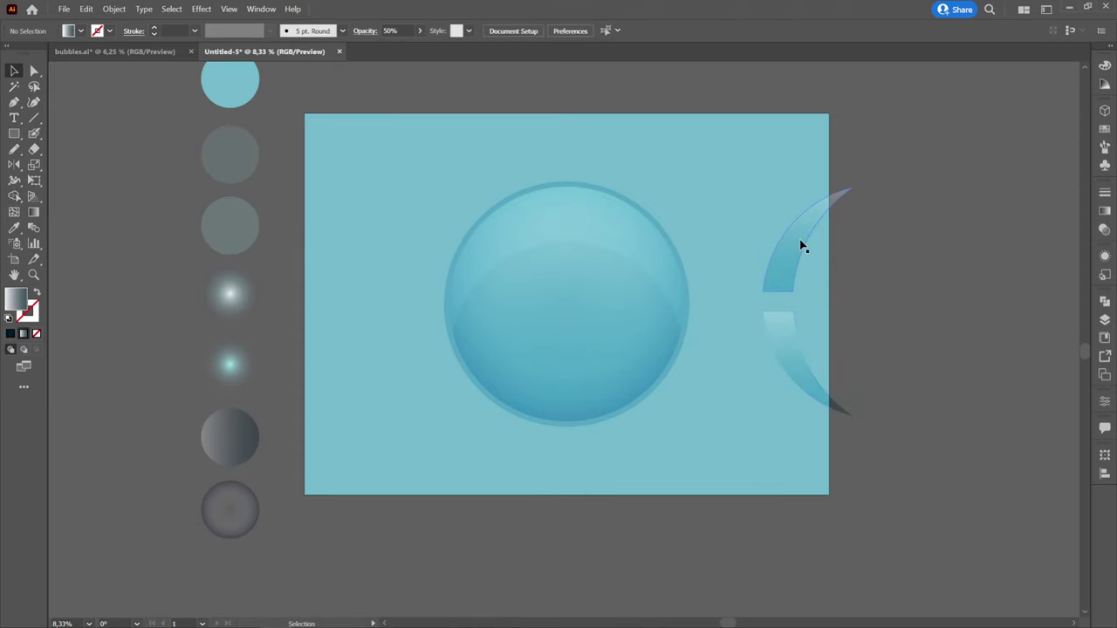
left_click(803, 247)
left_click(784, 332, "shift")
right_click(783, 333)
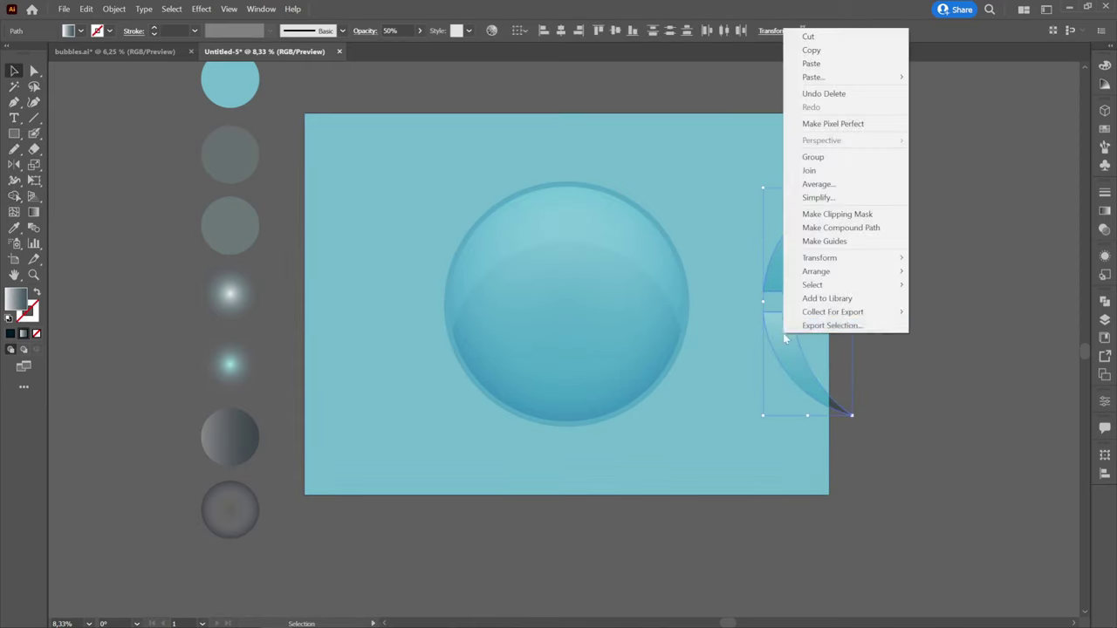
left_click(814, 157)
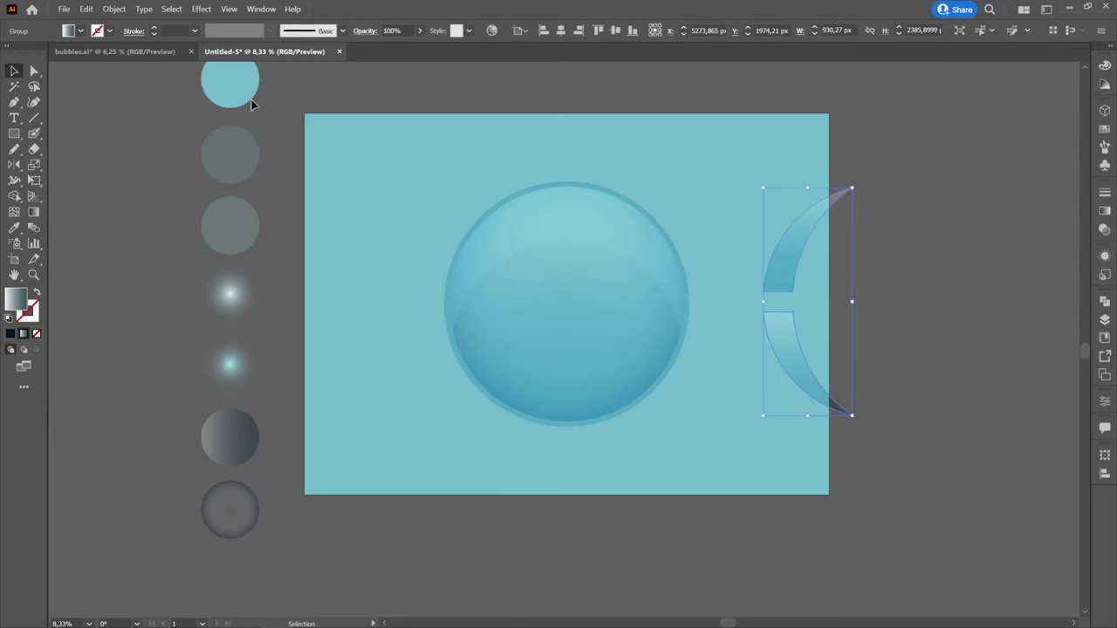
Apply the third swatch circle's light-cyan fill at 15% opacity to the crescent group
left_click(14, 228)
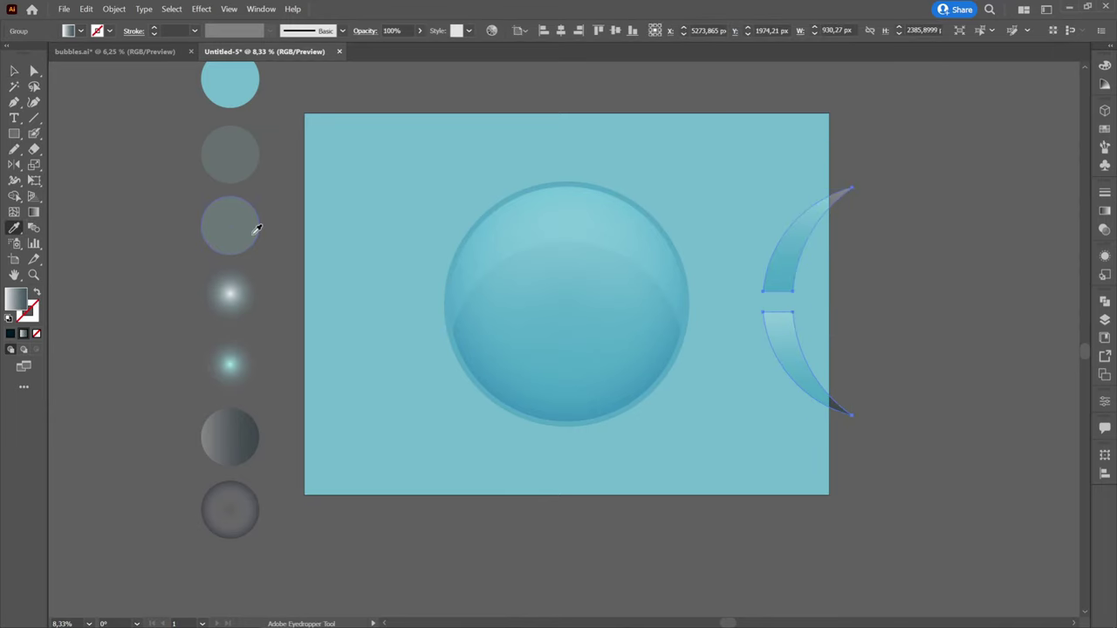
left_click(255, 229)
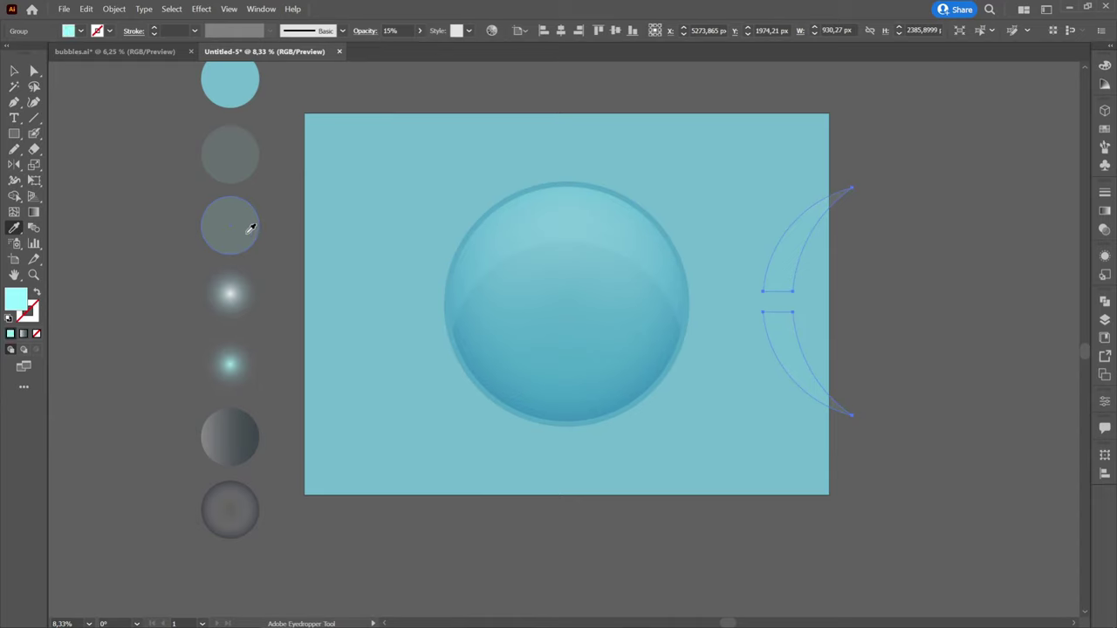
left_click(14, 71)
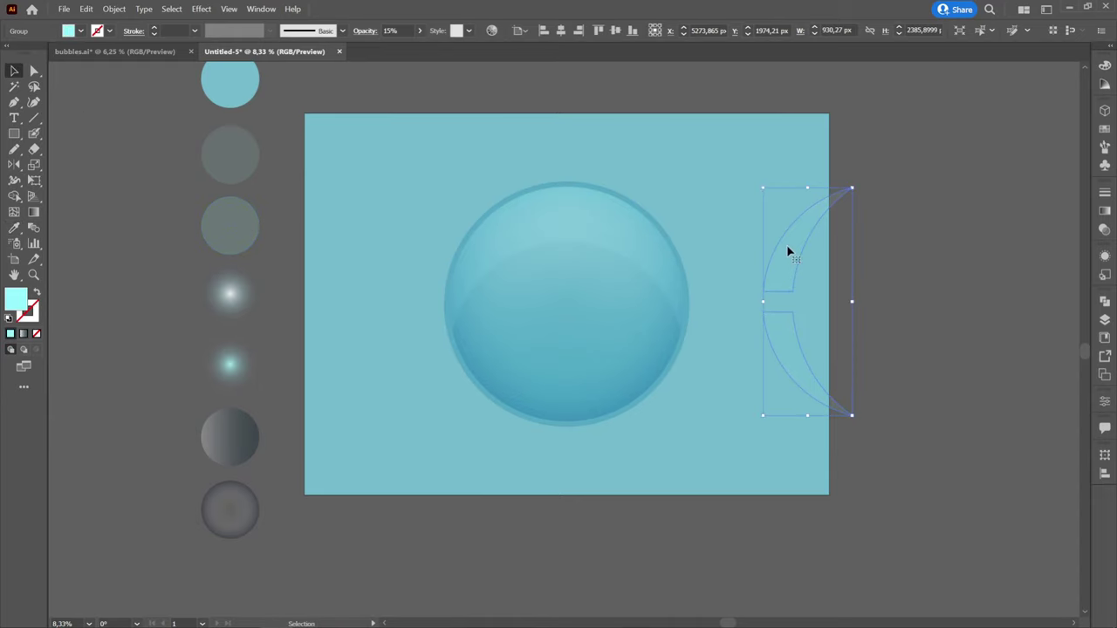
Move and scale the crescent onto the bubble's left inner rim, then deselect
left_click_drag(788, 249, 487, 234)
left_click_drag(554, 187, 541, 196)
scroll(464, 280, "up", 1)
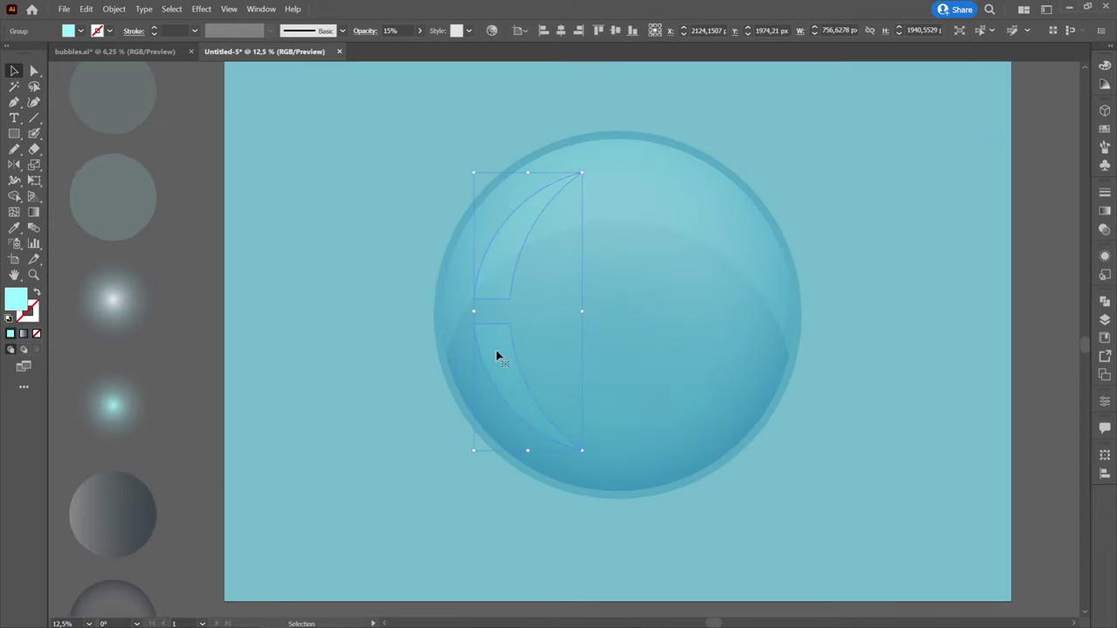
left_click_drag(490, 349, 474, 353)
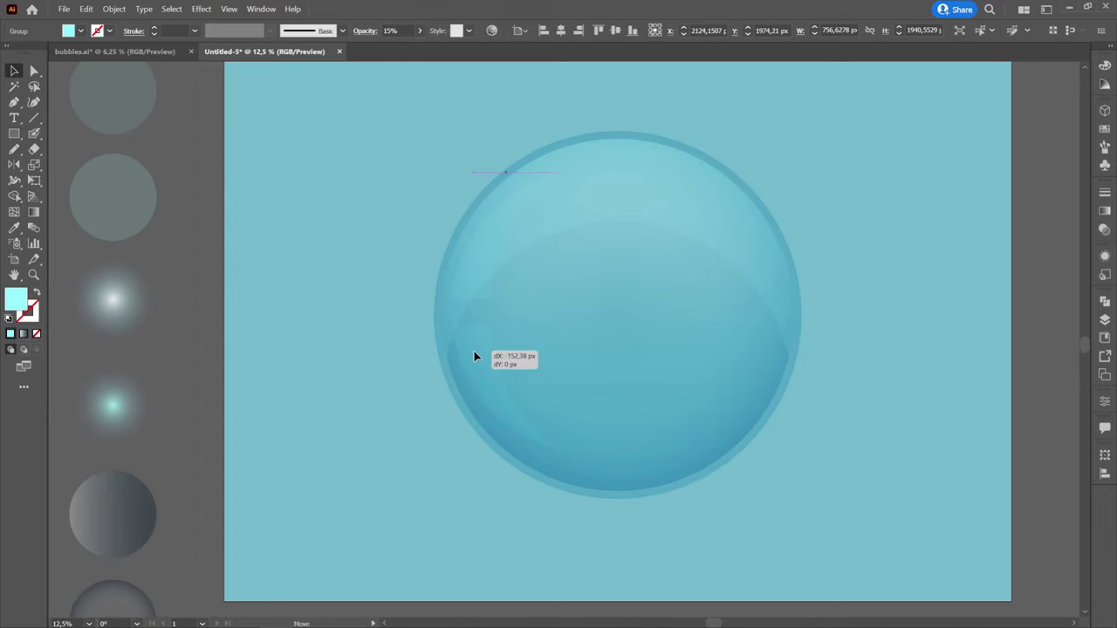
left_click_drag(474, 356, 474, 354)
scroll(602, 319, "down", 1)
left_click(982, 334)
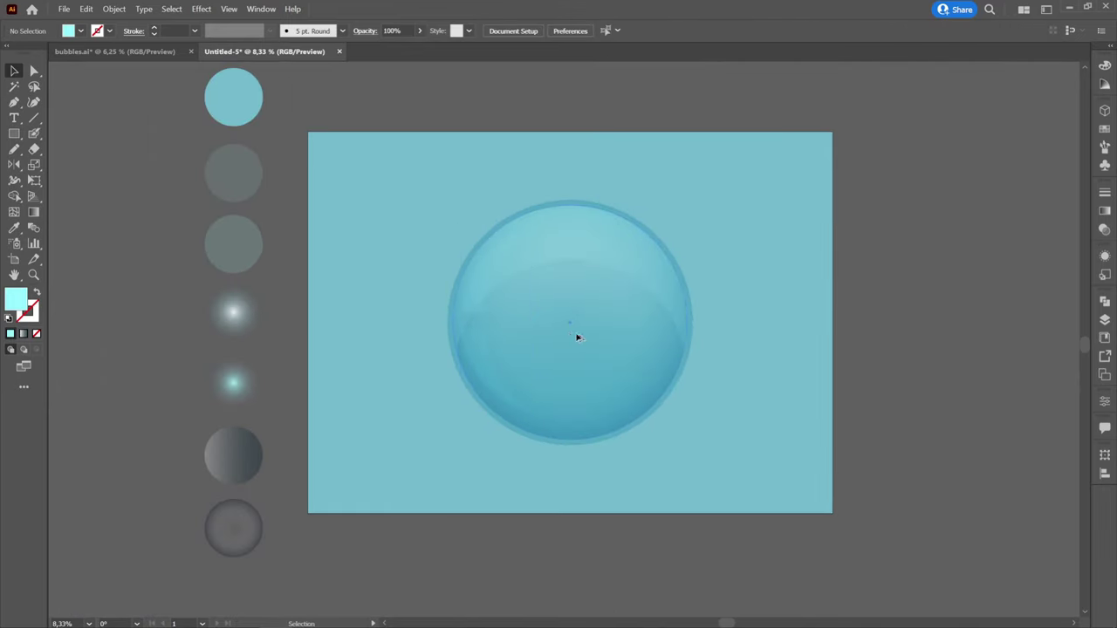
Copy and enlarge the inner gradient circle, then Shape Builder-trim it into a right-facing crescent
left_click_drag(577, 337, 954, 321)
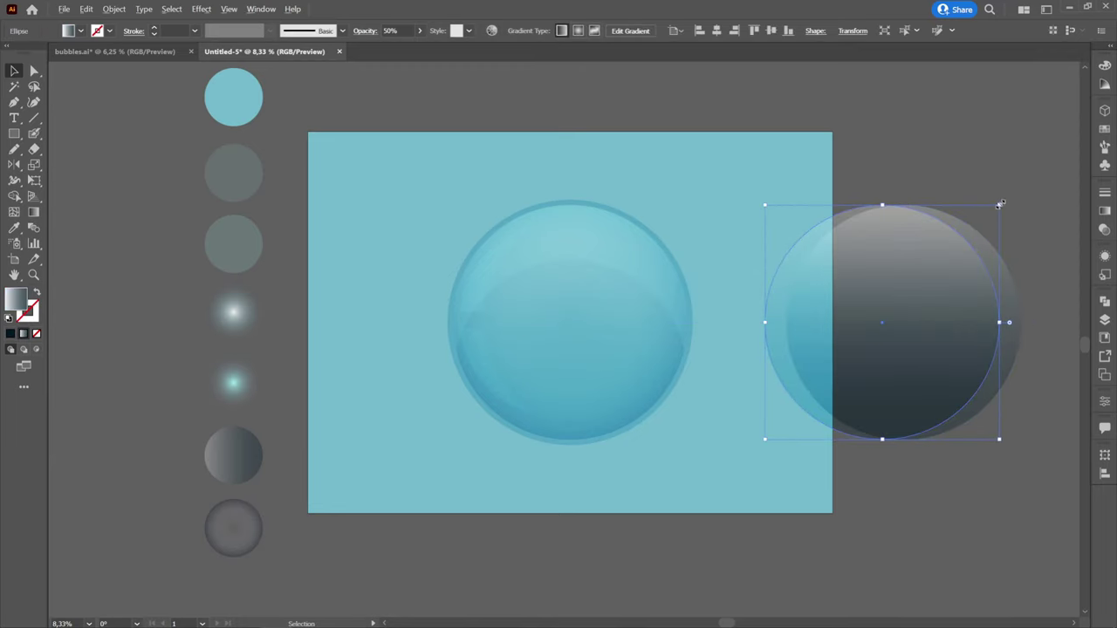
left_click_drag(1001, 204, 1009, 193)
left_click_drag(953, 269, 946, 268)
key("shift+m")
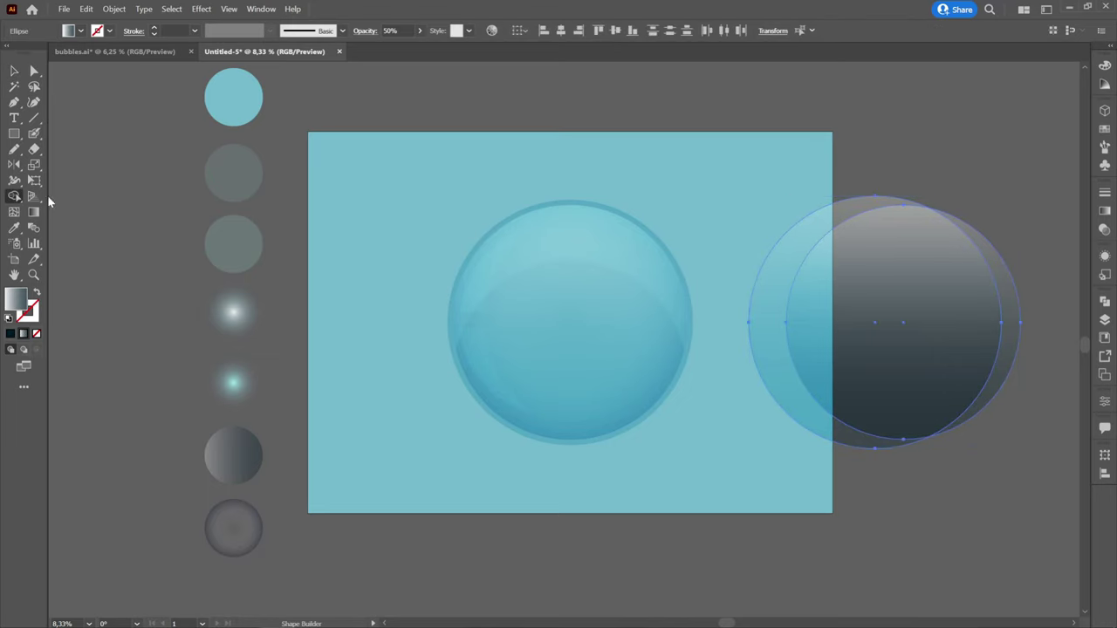
left_click_drag(894, 234, 697, 130)
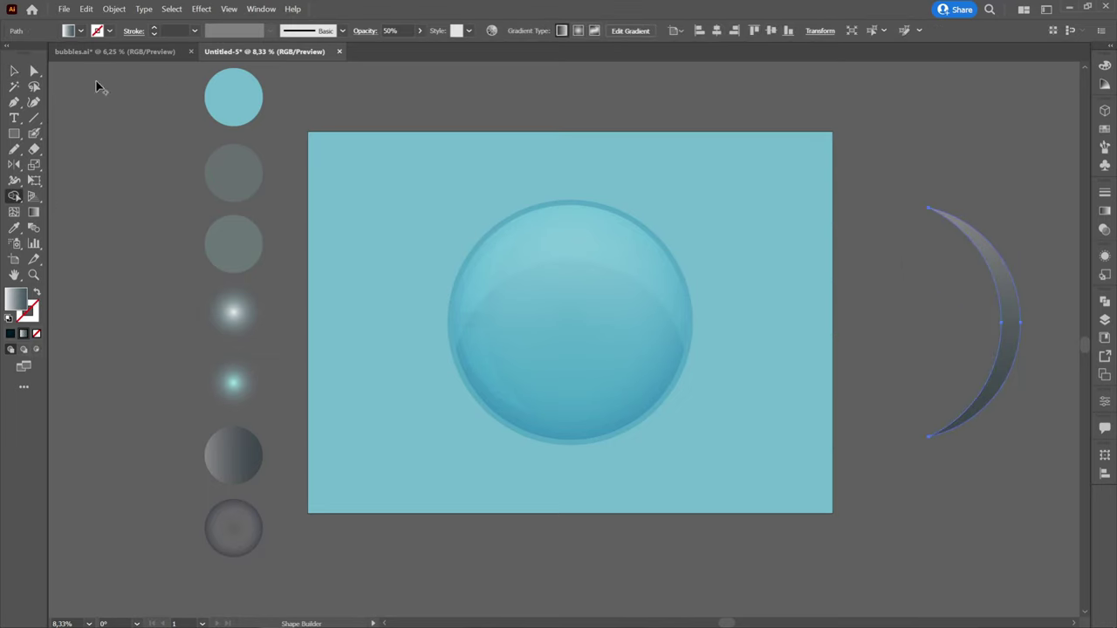
Give the crescent the third swatch's faint light fill and fit it along the bubble's right rim
key("i")
left_click(244, 232)
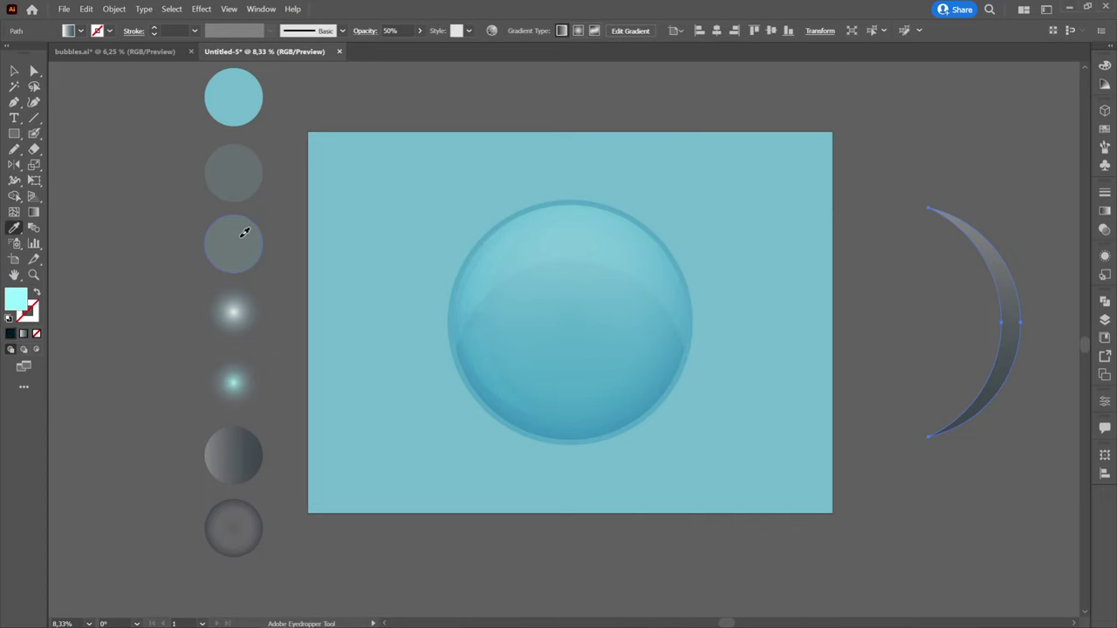
key("v")
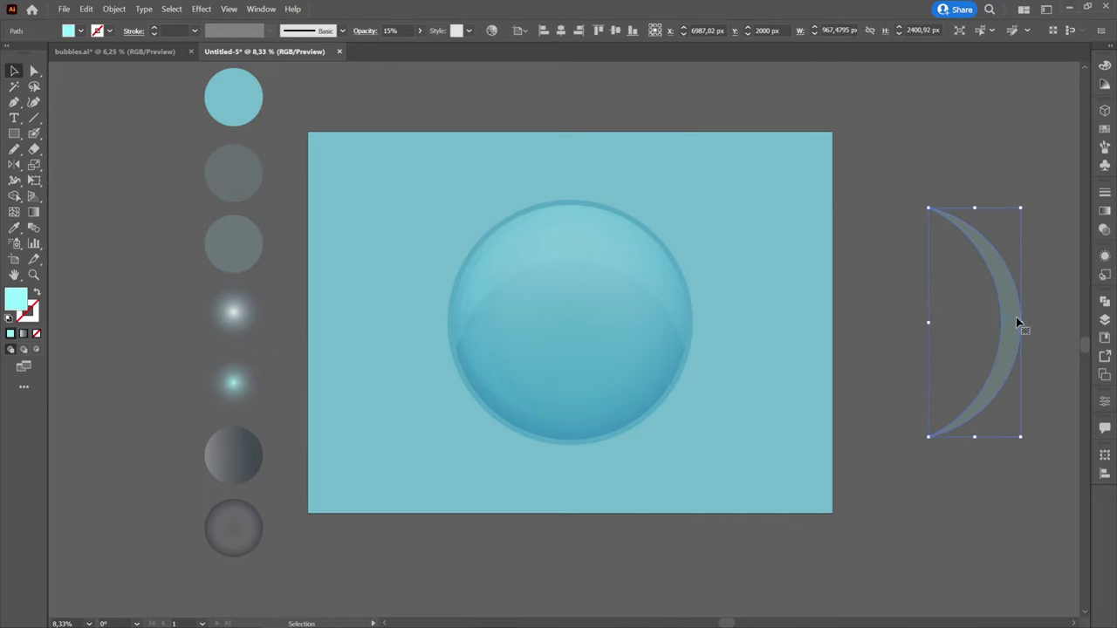
left_click_drag(1016, 318, 672, 307)
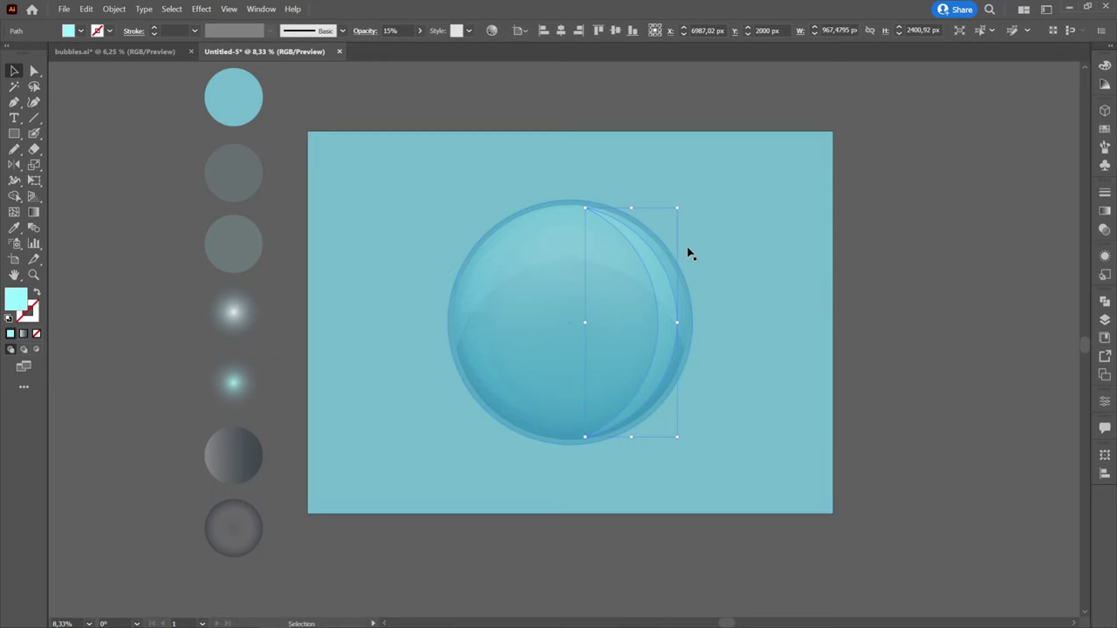
left_click_drag(677, 208, 673, 219)
scroll(681, 309, "up", 1)
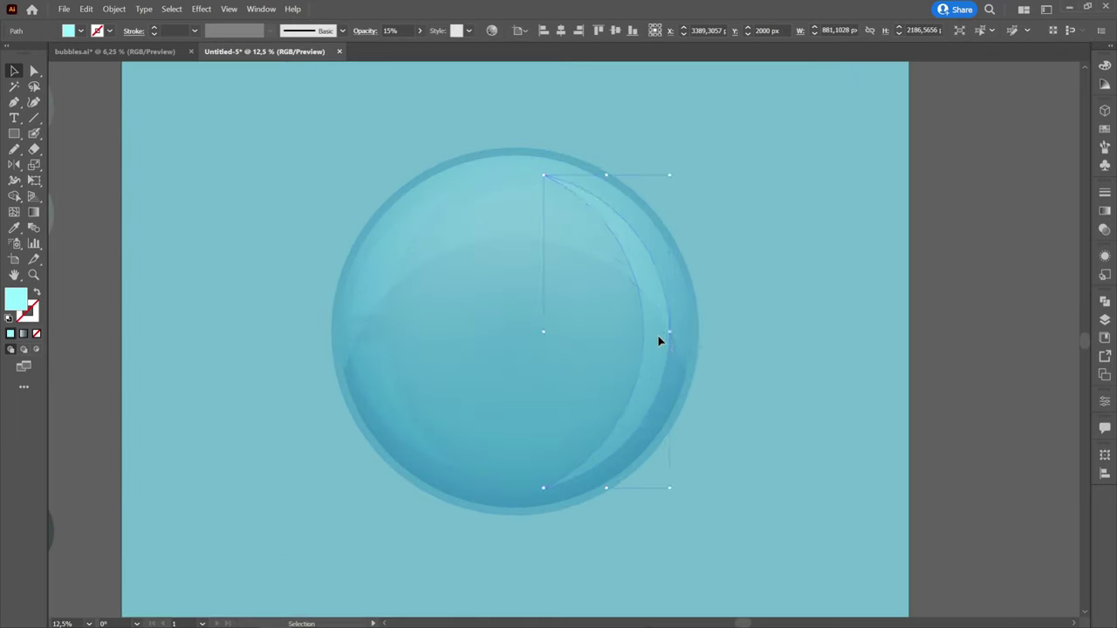
left_click_drag(658, 341, 673, 341)
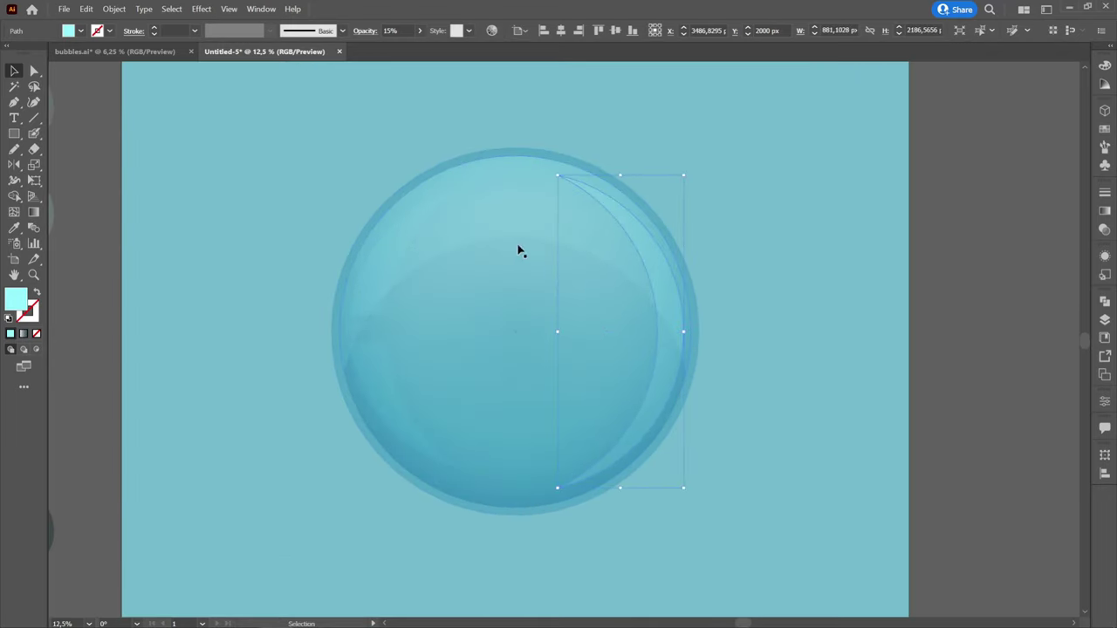
scroll(524, 249, "down", 1)
left_click(881, 290)
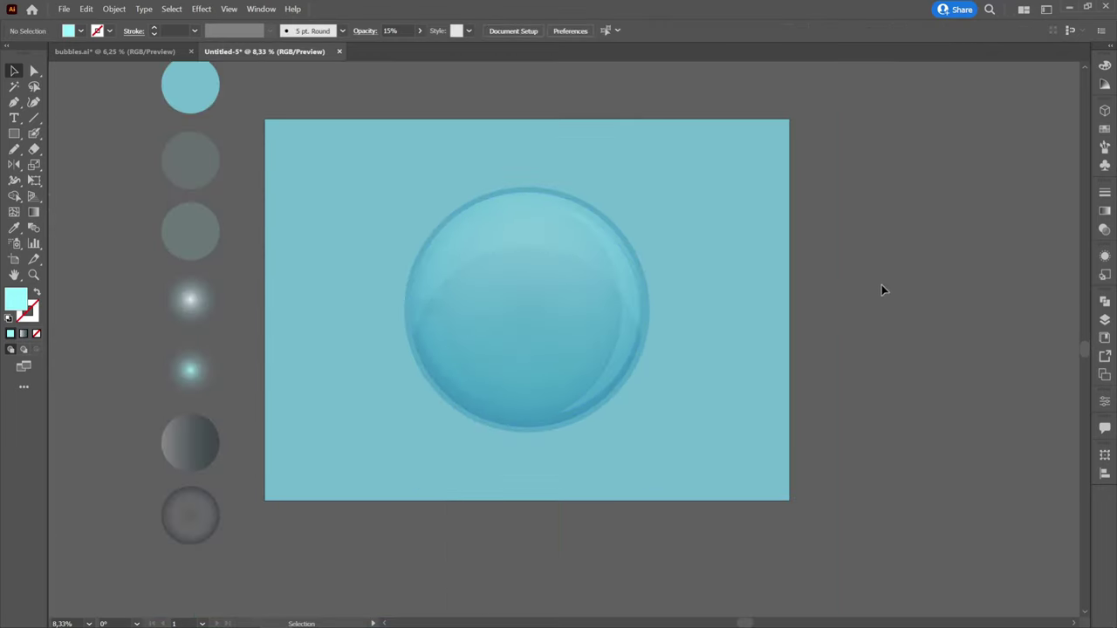
Bring the crescent highlight to the front of the bubble parts
left_click(441, 340)
right_click(441, 329)
mouse_move(463, 526)
left_click(611, 529)
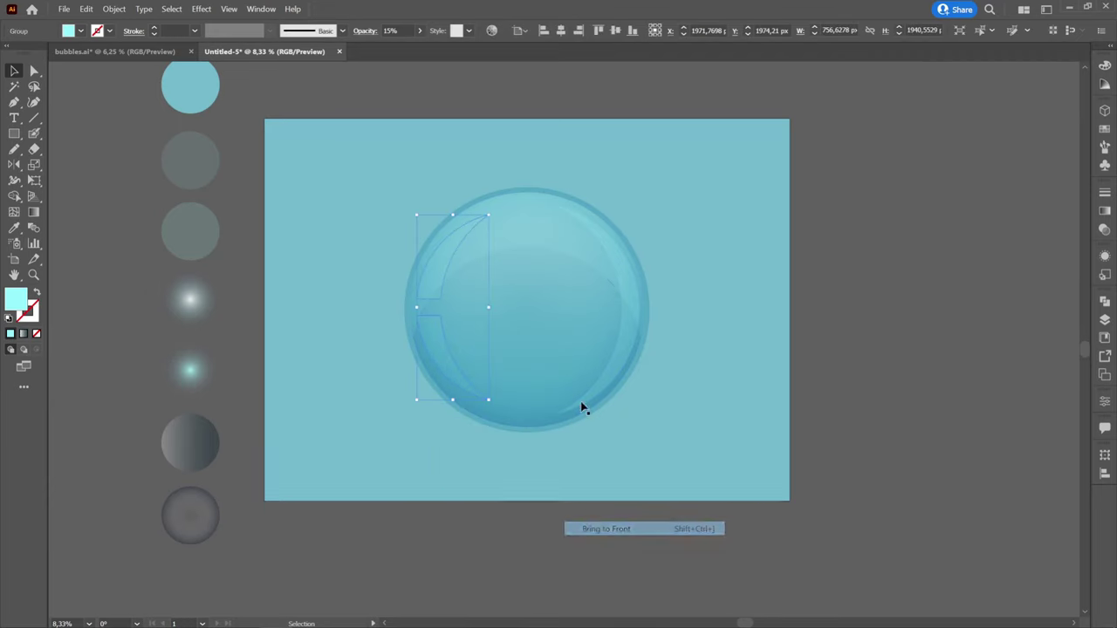
left_click(573, 247)
left_click(958, 249)
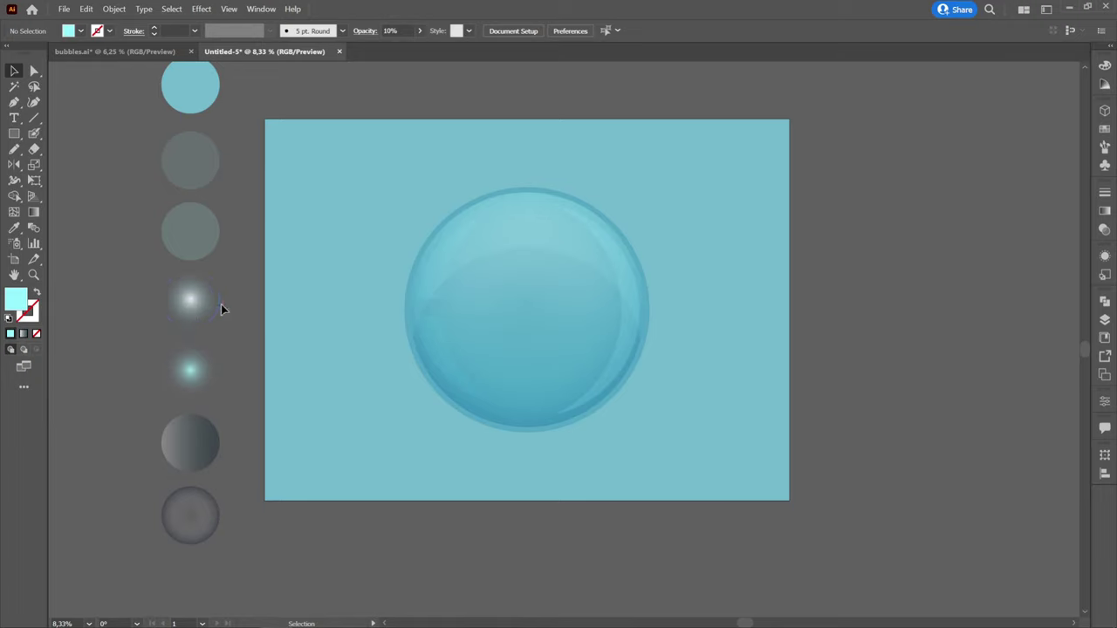
Place a large white glow copy in front of the bubble and position it at the upper right
left_click_drag(204, 302, 538, 230)
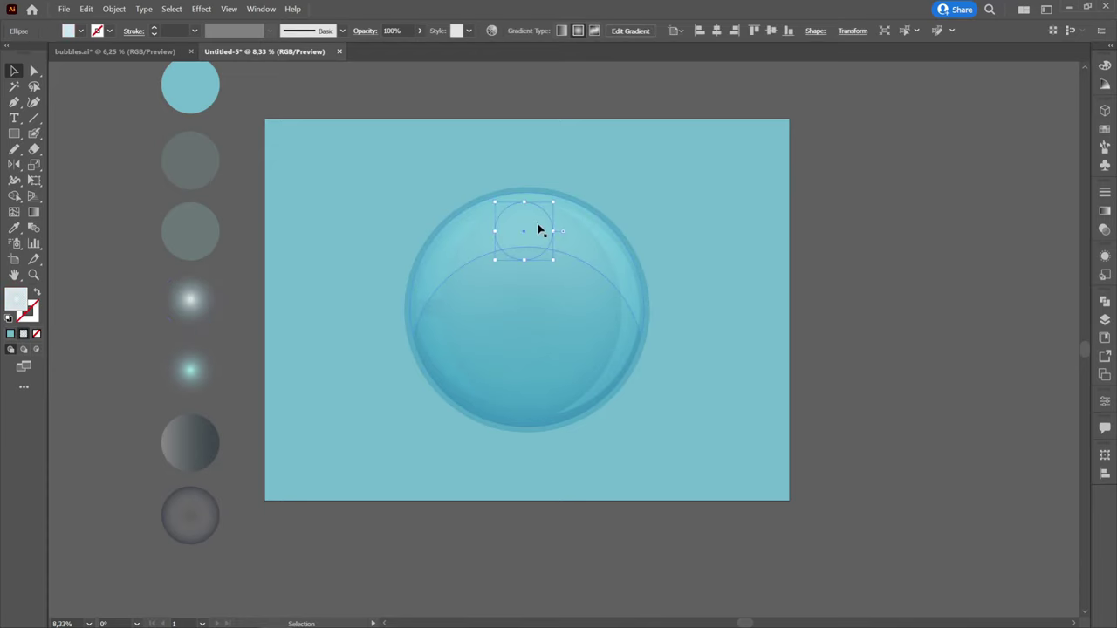
right_click(538, 229)
mouse_move(599, 494)
left_click(724, 495)
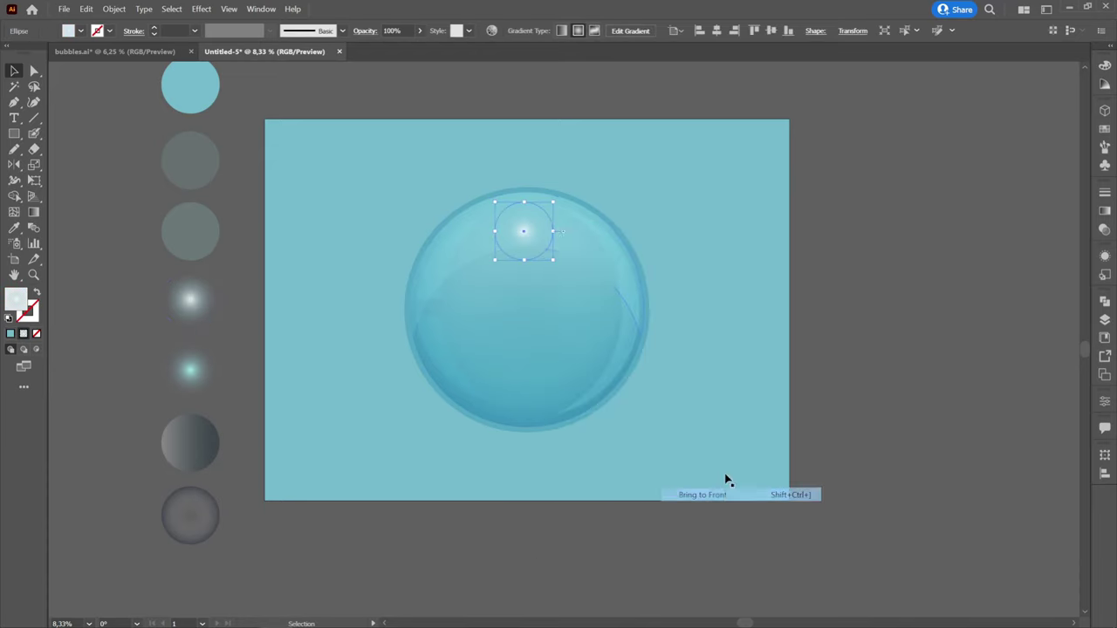
left_click_drag(554, 203, 613, 157)
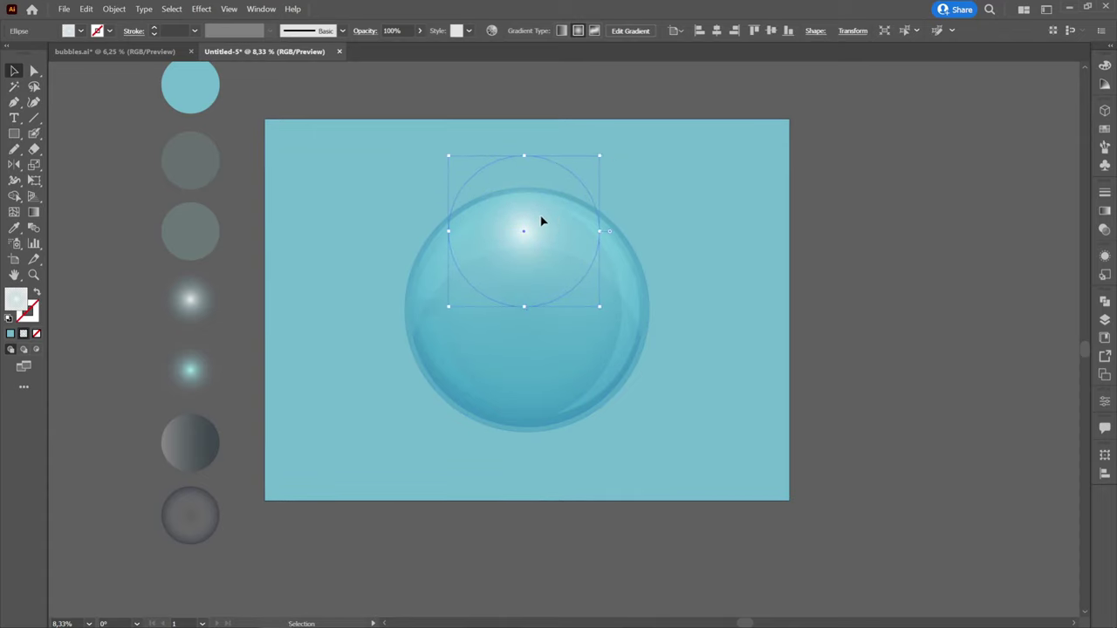
left_click_drag(546, 224, 571, 234)
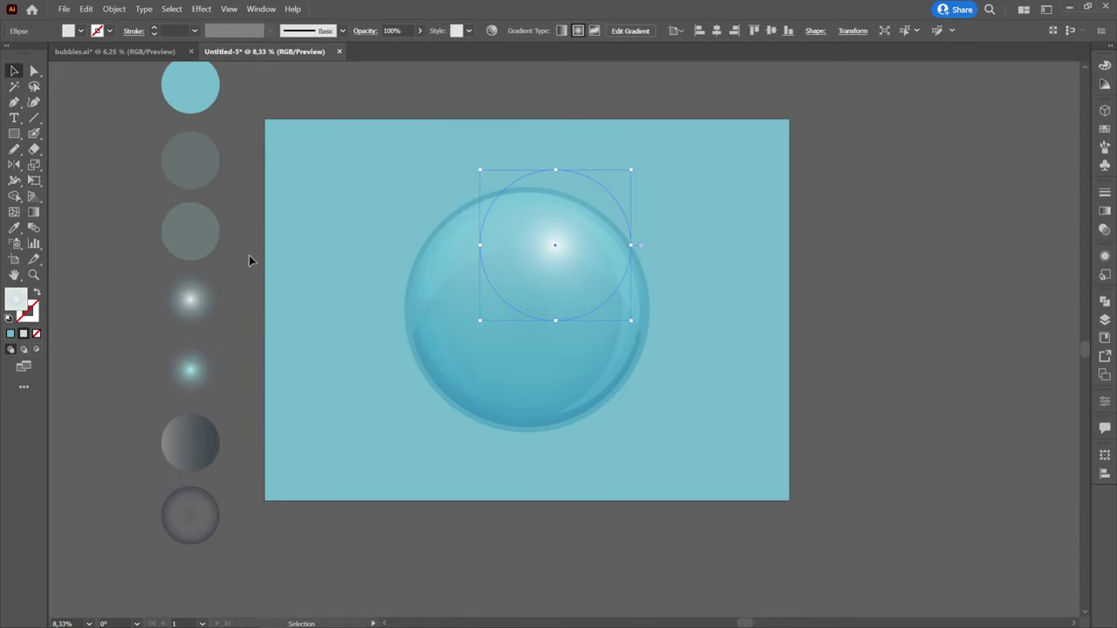
left_click(248, 255)
Bring a teal glow copy to the front, enlarge it slightly and set it at the bubble's upper left
left_click_drag(192, 370, 494, 229)
right_click(495, 229)
mouse_move(541, 499)
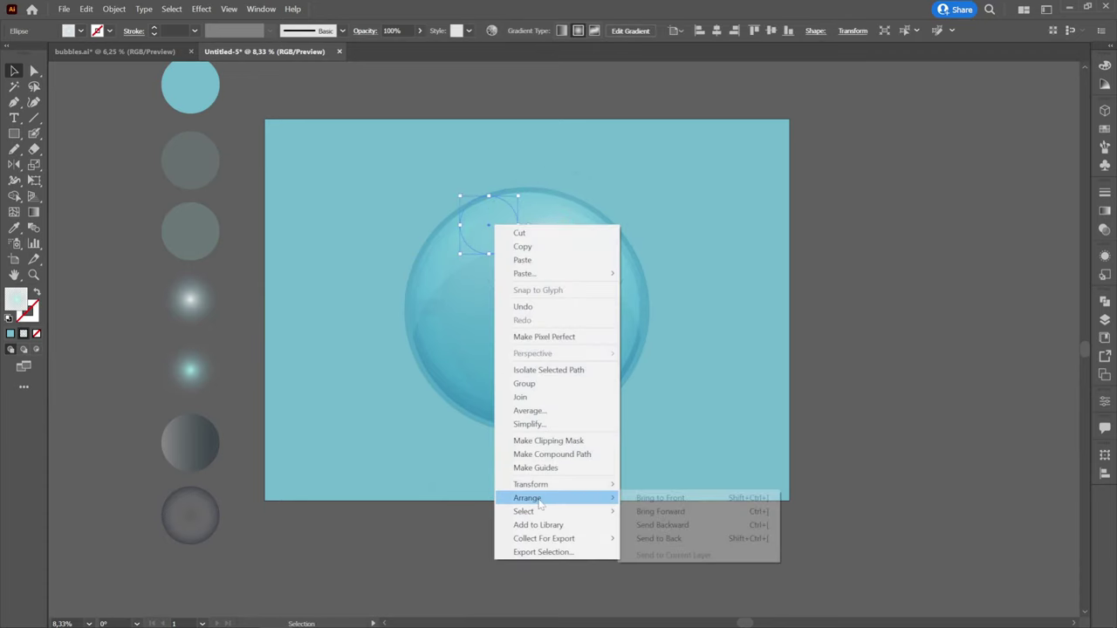
left_click(644, 497)
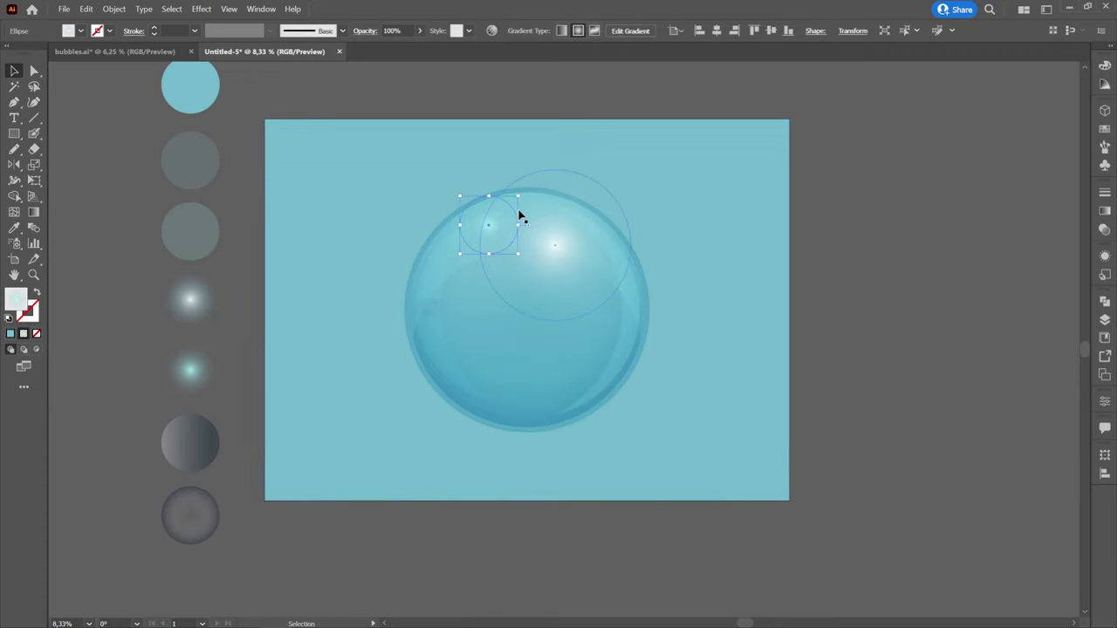
left_click_drag(518, 202, 531, 180)
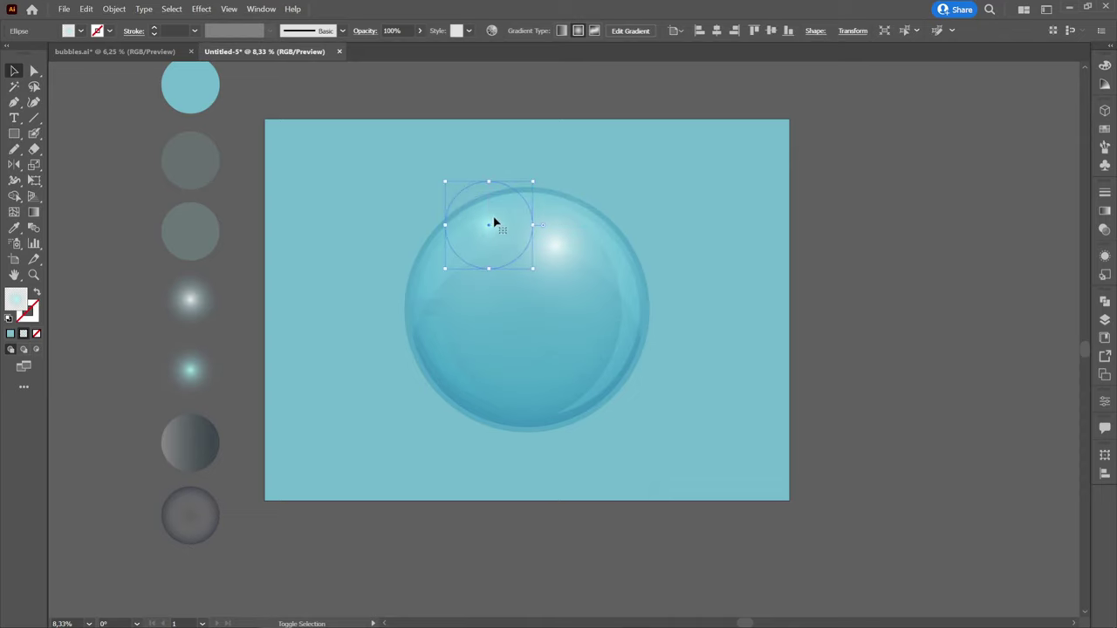
left_click_drag(494, 224, 504, 241)
left_click(878, 255)
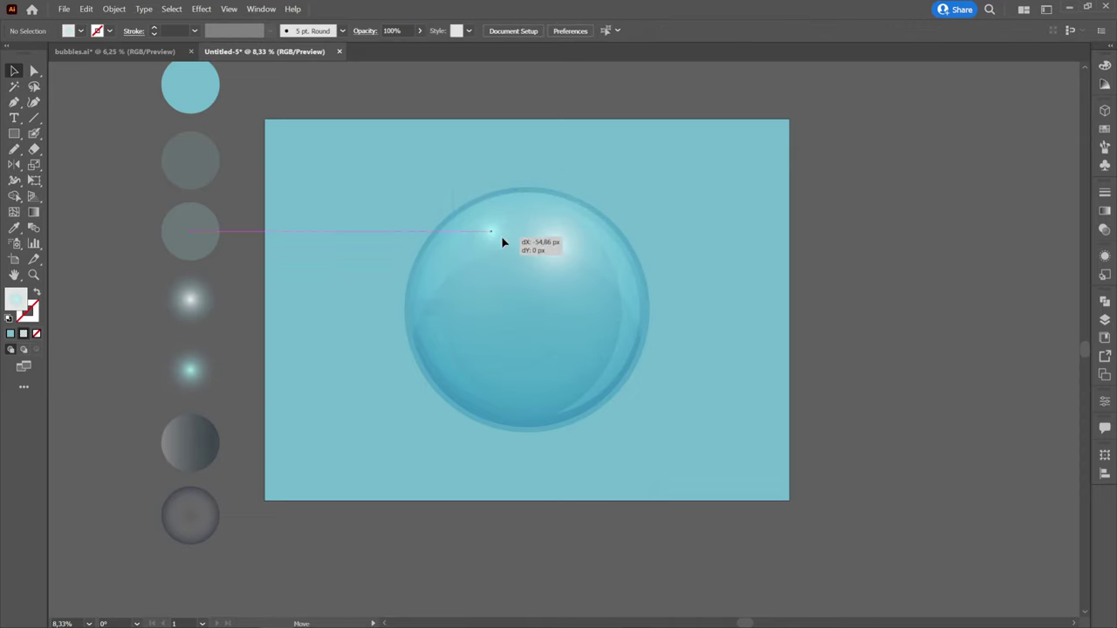
left_click(883, 271)
Copy a glow as a slim ellipse and rotate it along the bubble's upper-left rim
left_click_drag(491, 238, 425, 229)
left_click(869, 231)
scroll(437, 210, "up", 2)
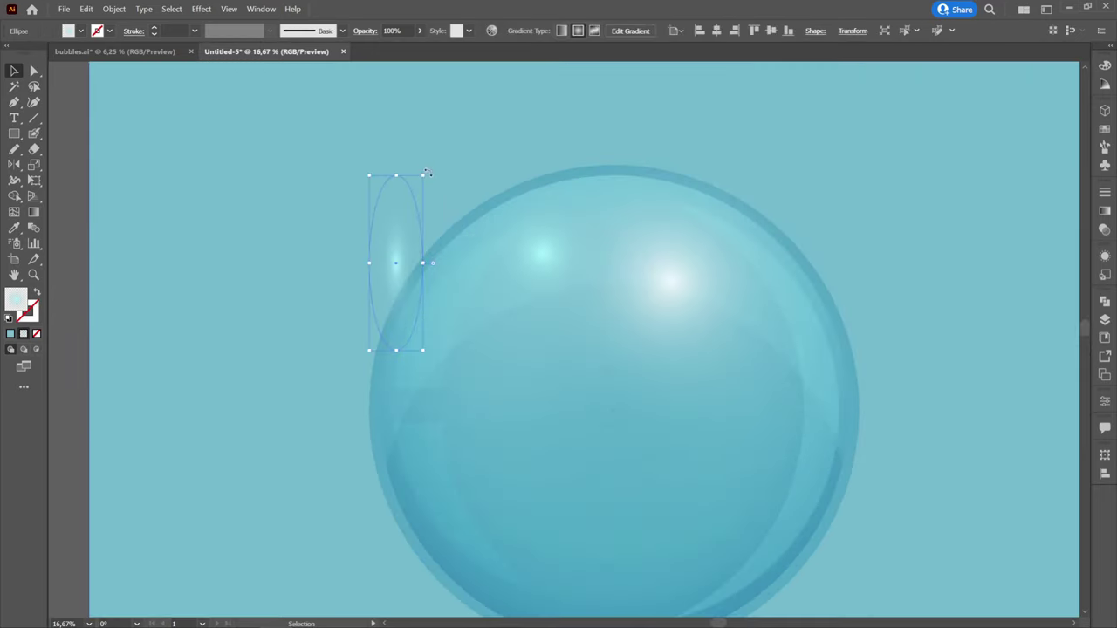
left_click_drag(426, 173, 463, 209)
left_click_drag(425, 249, 519, 200)
scroll(439, 256, "up", 1)
scroll(727, 266, "down", 4)
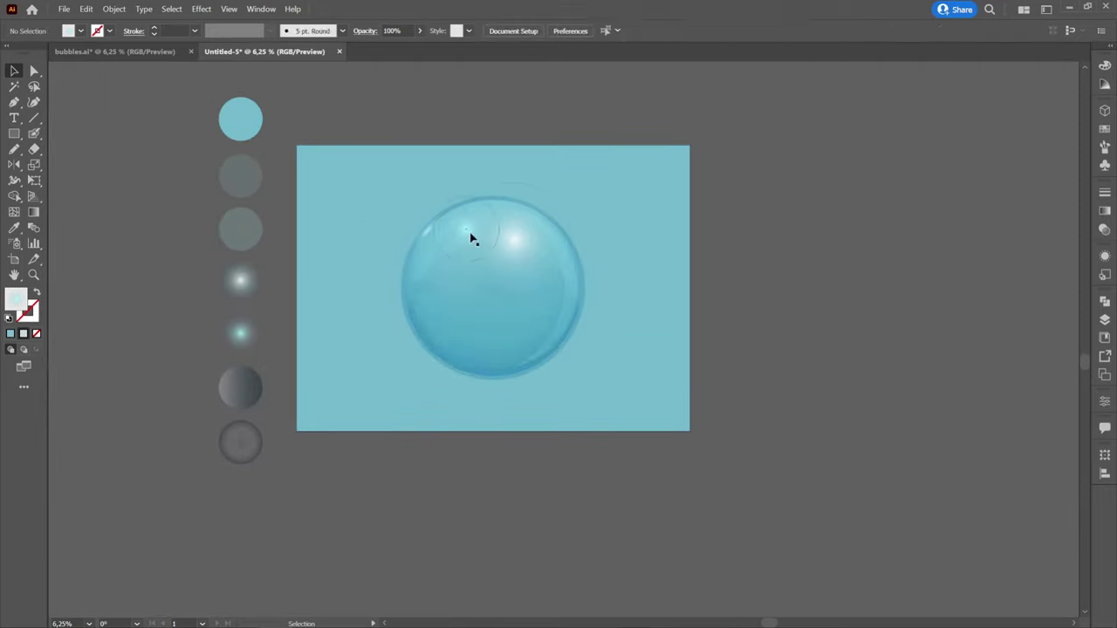
Drop another glow copy into the bubble's lower left, then select all objects
left_click_drag(469, 237, 541, 210)
scroll(584, 367, "up", 5)
scroll(504, 454, "down", 2)
scroll(606, 274, "up", 2)
scroll(771, 241, "down", 4)
left_click(135, 134)
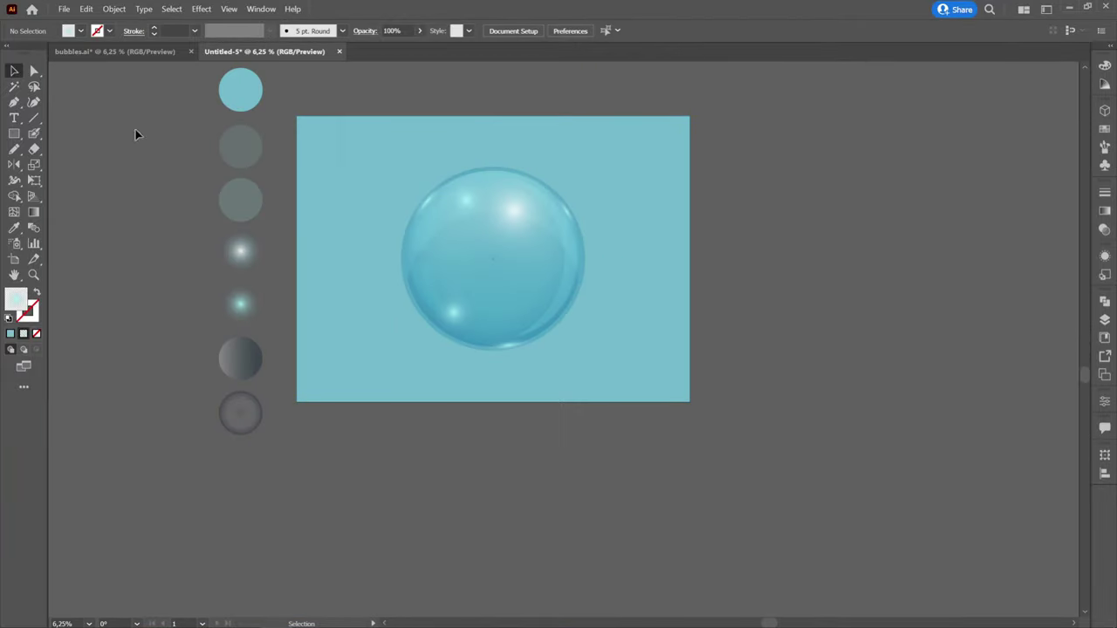
key("ctrl+a")
Group all bubble parts, leaving out the background, and scale the group down
left_click(623, 173, "shift")
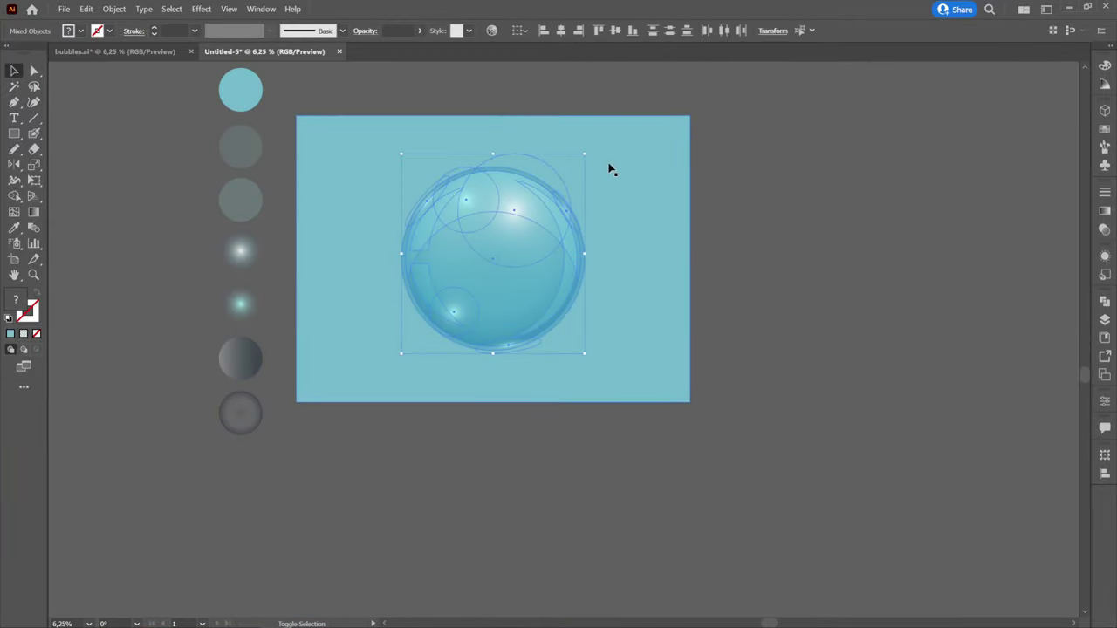
right_click(564, 148)
left_click(657, 293)
left_click(806, 250)
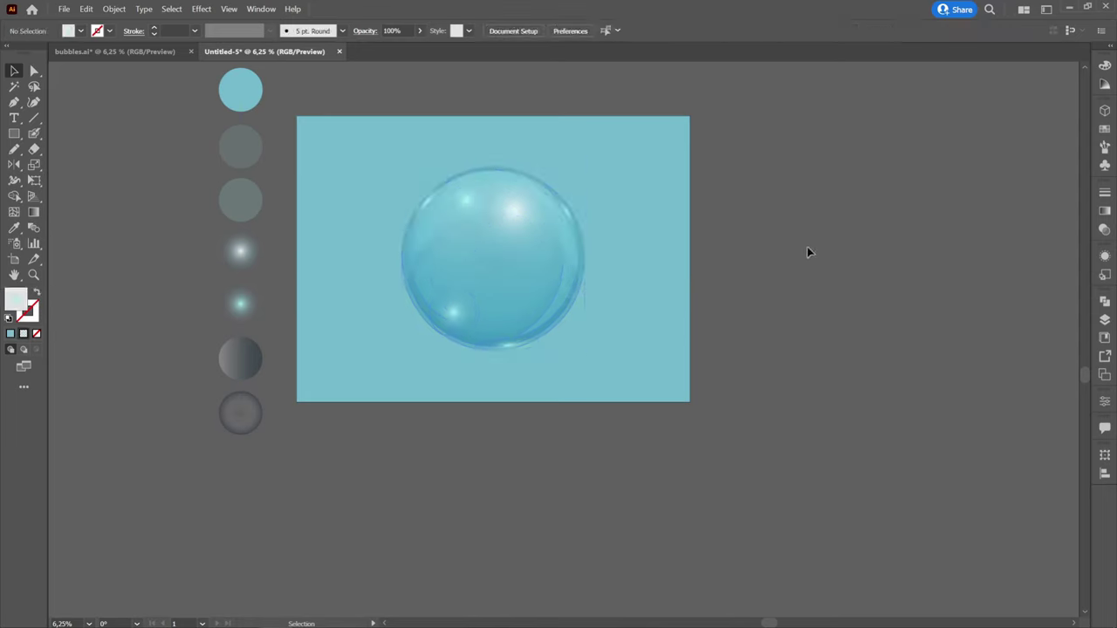
left_click(542, 270)
left_click_drag(586, 353, 478, 237)
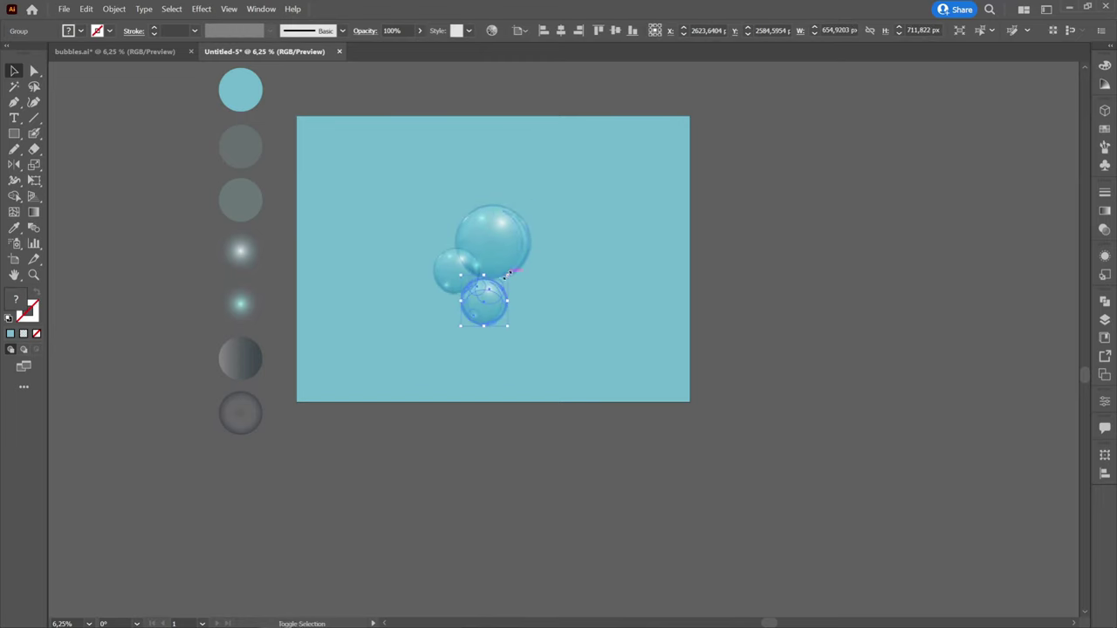
Add a small bubble copy and a pasted bubble overlapping the big one
left_click_drag(483, 300, 535, 212)
left_click(753, 219)
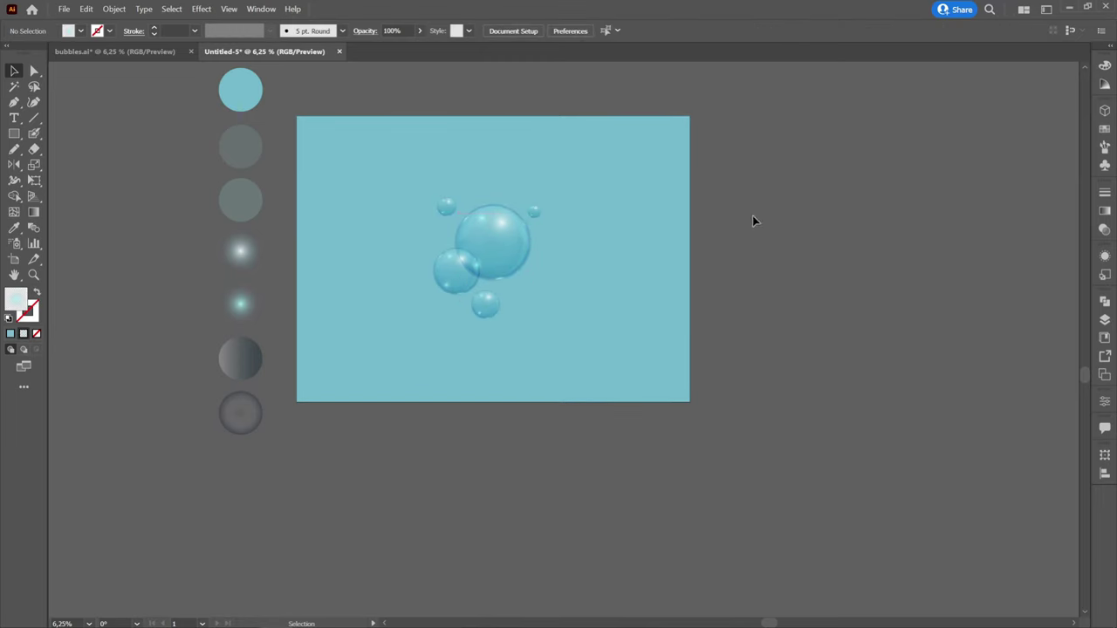
key("ctrl+=")
key("ctrl+v")
left_click_drag(564, 271, 554, 242)
right_click(619, 223)
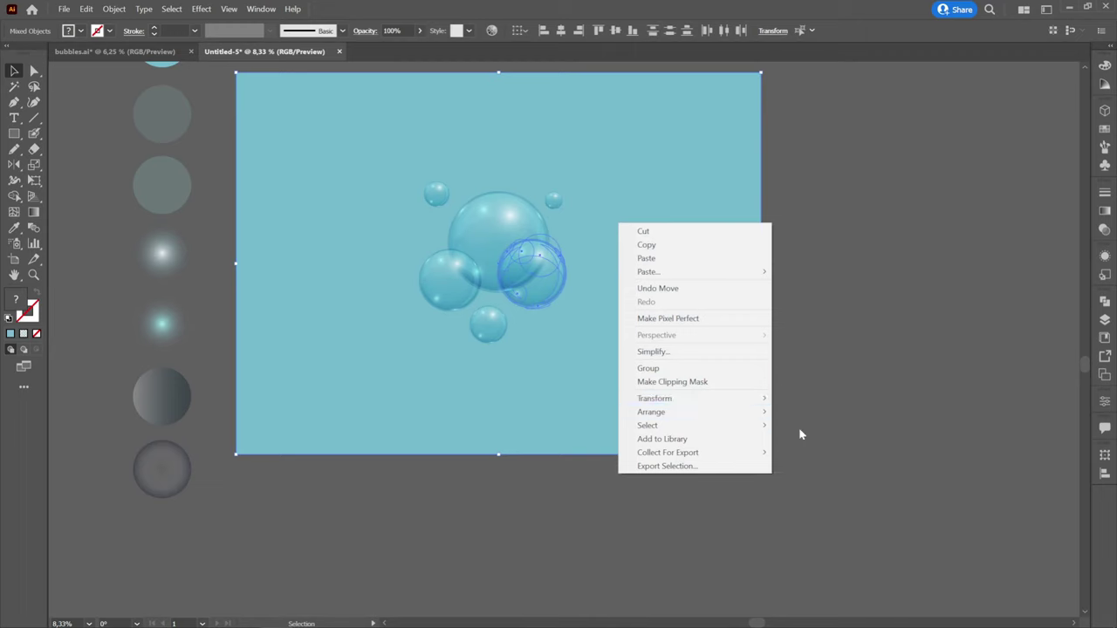
left_click(861, 419)
left_click_drag(563, 302, 537, 270)
Nudge a small bubble to the right and pick up the bubble group to reposition it
scroll(436, 207, "up", 2)
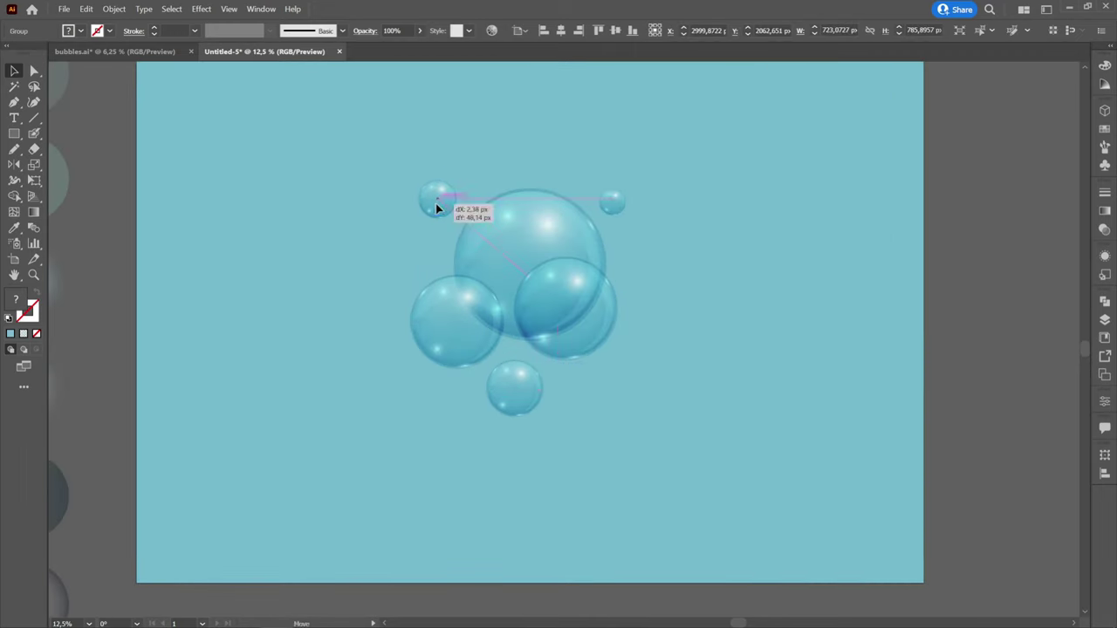
scroll(512, 324, "down", 3)
scroll(457, 377, "up", 4)
left_click(457, 377)
left_click_drag(458, 377, 468, 375)
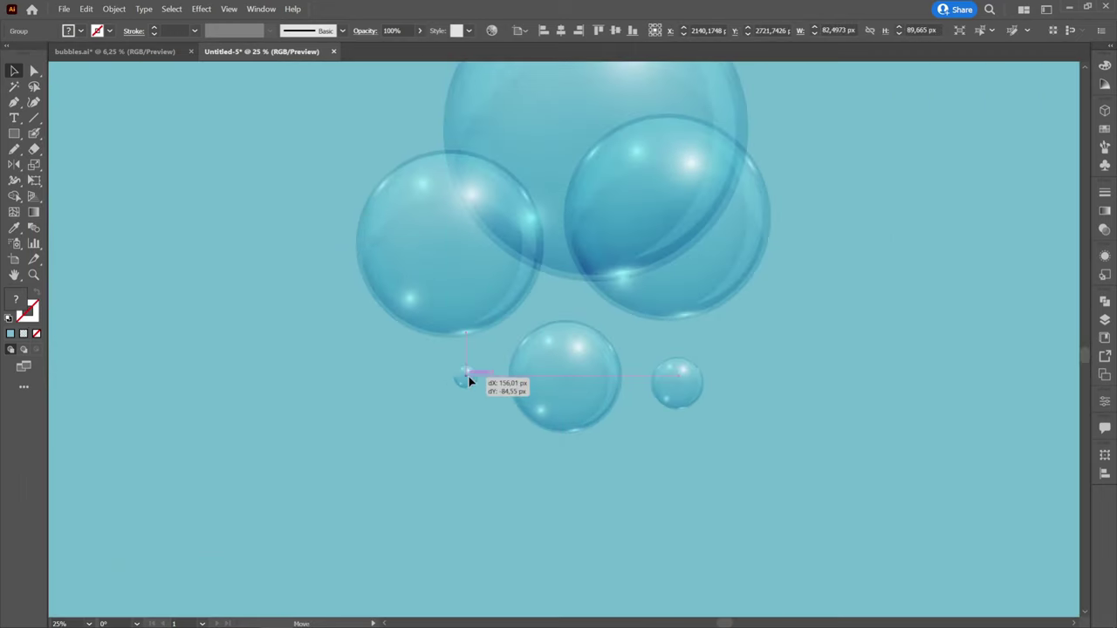
scroll(481, 249, "down", 3)
left_click(640, 249)
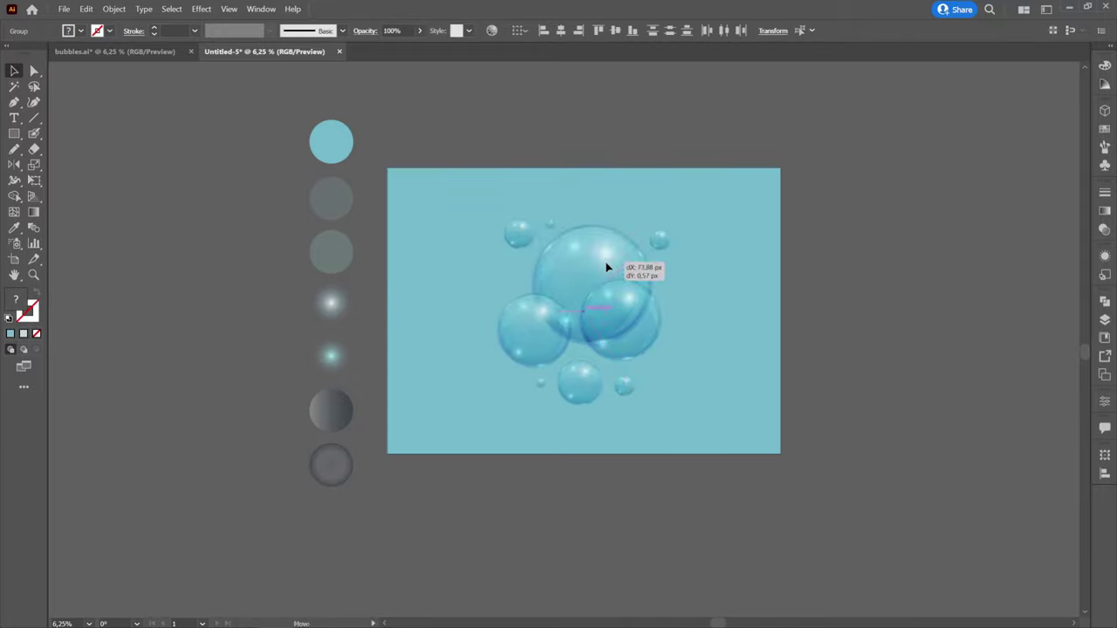